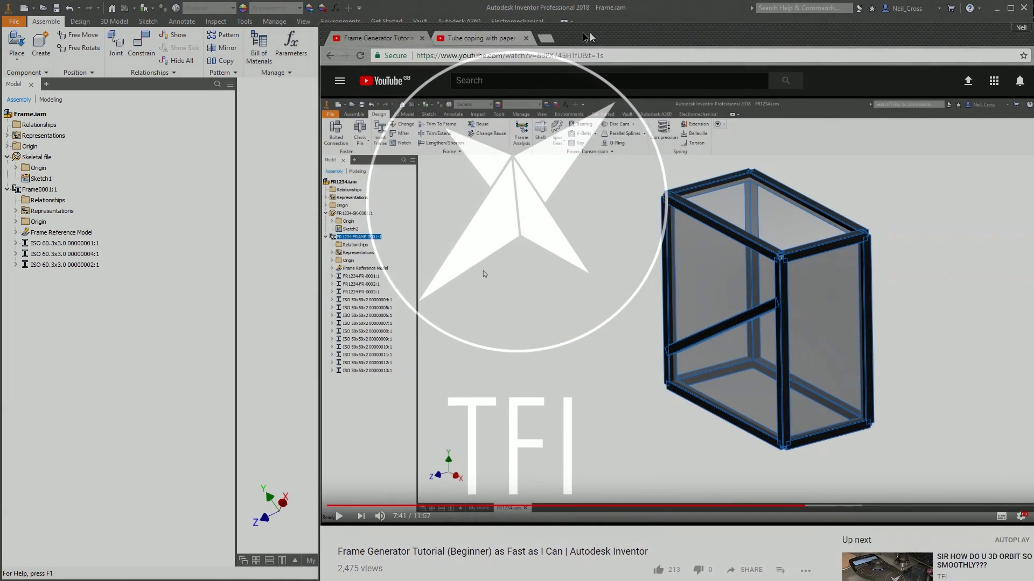
# Switch to the web browser and skim the tube coping video for how a paper template wraps around and marks a tube end
pyautogui.moveTo(593, 38); pyautogui.dragTo(501, 39)
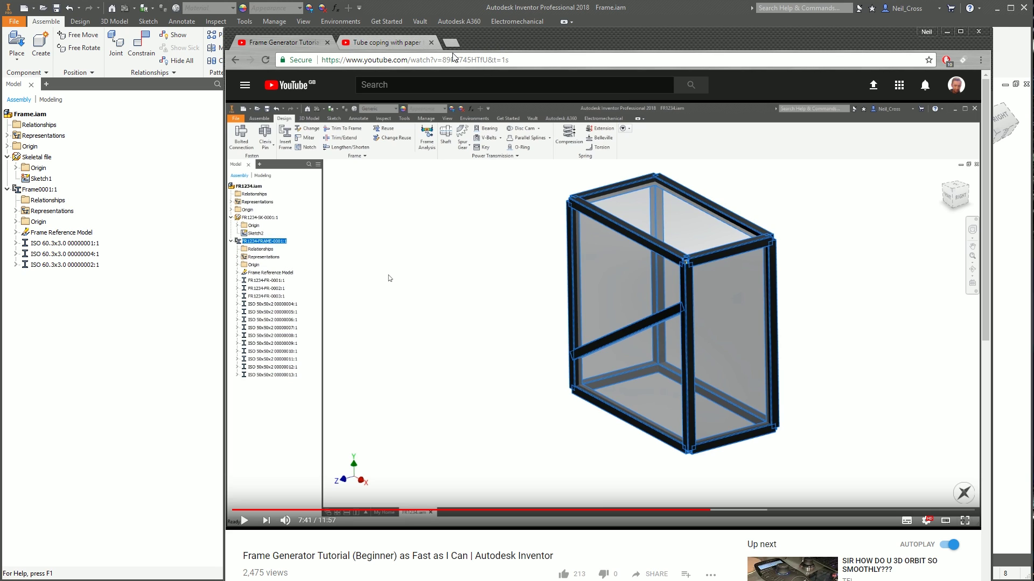
pyautogui.click(468, 11)
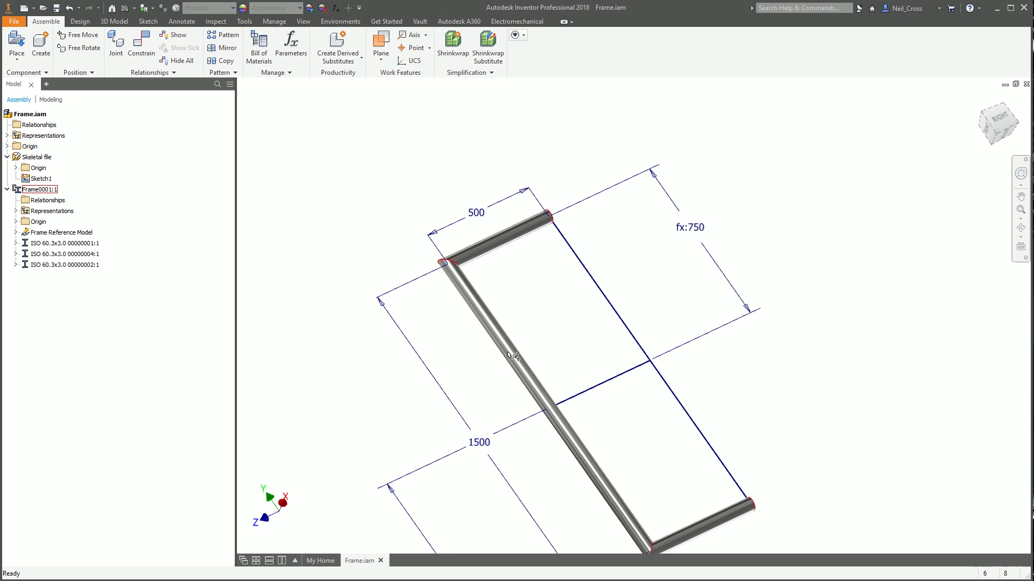
pyautogui.moveTo(511, 355); pyautogui.dragTo(508, 301, button='middle')
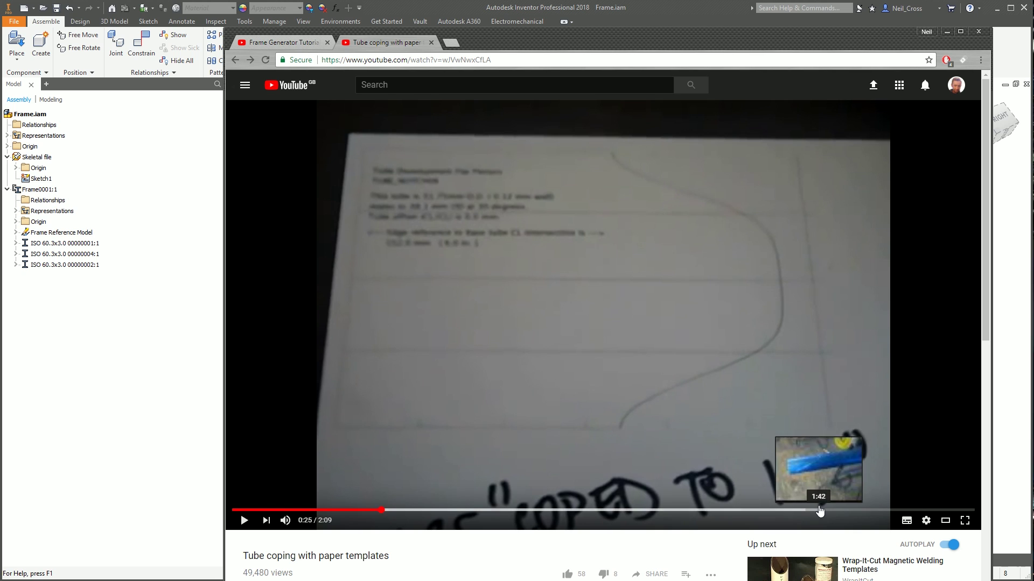
pyautogui.click(842, 510)
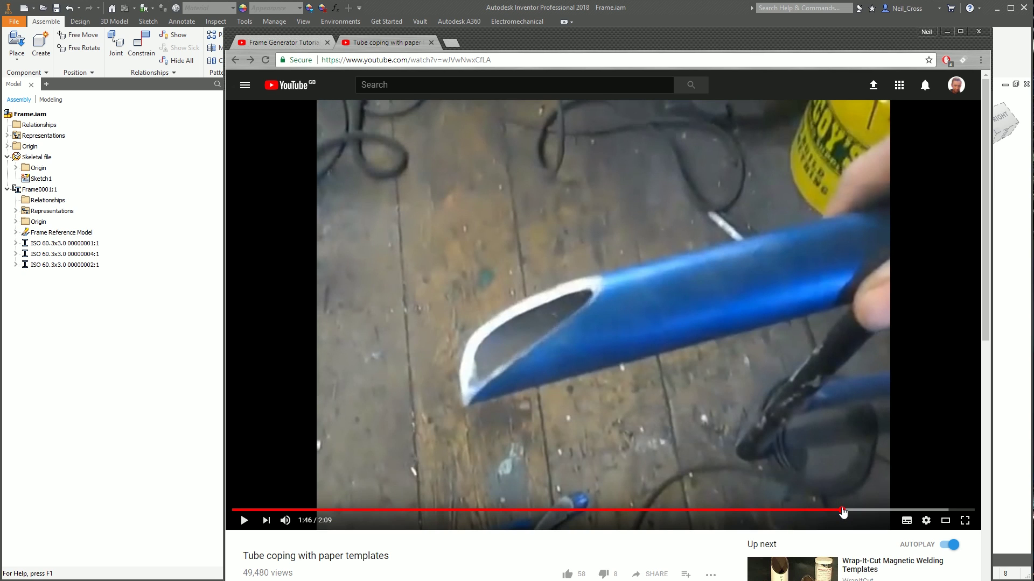
pyautogui.moveTo(524, 45); pyautogui.dragTo(491, 68)
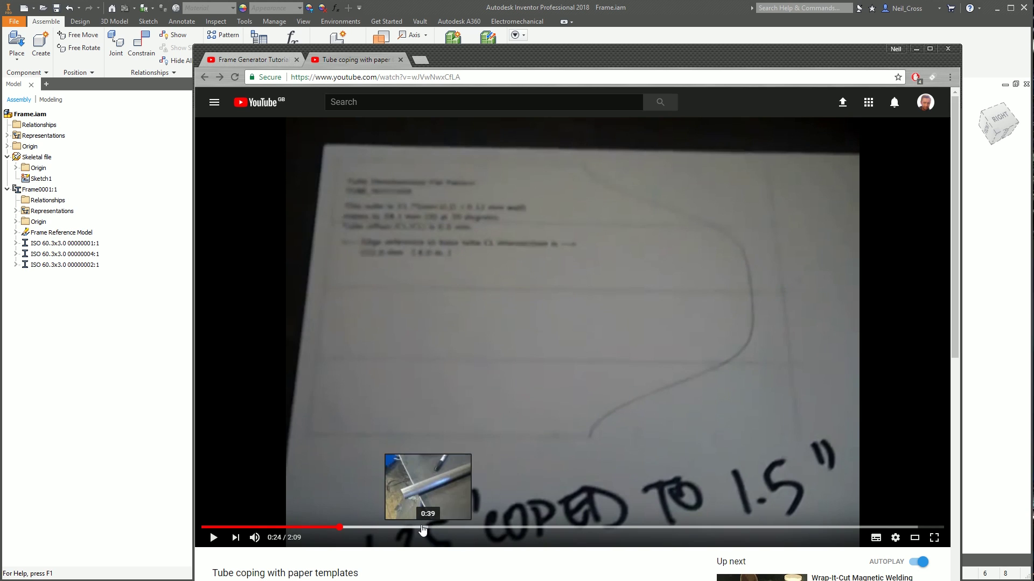
pyautogui.click(478, 527)
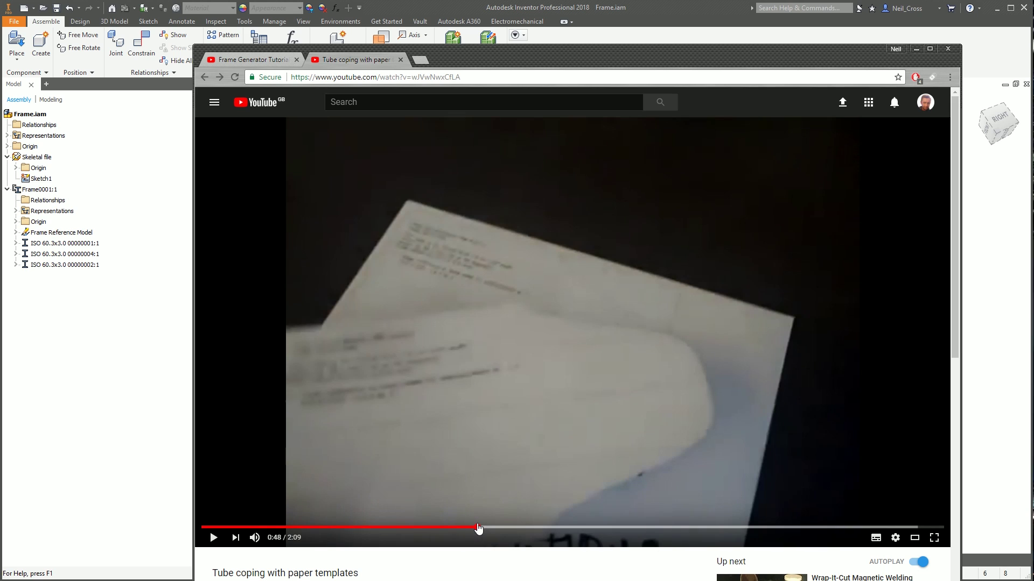
pyautogui.click(649, 527)
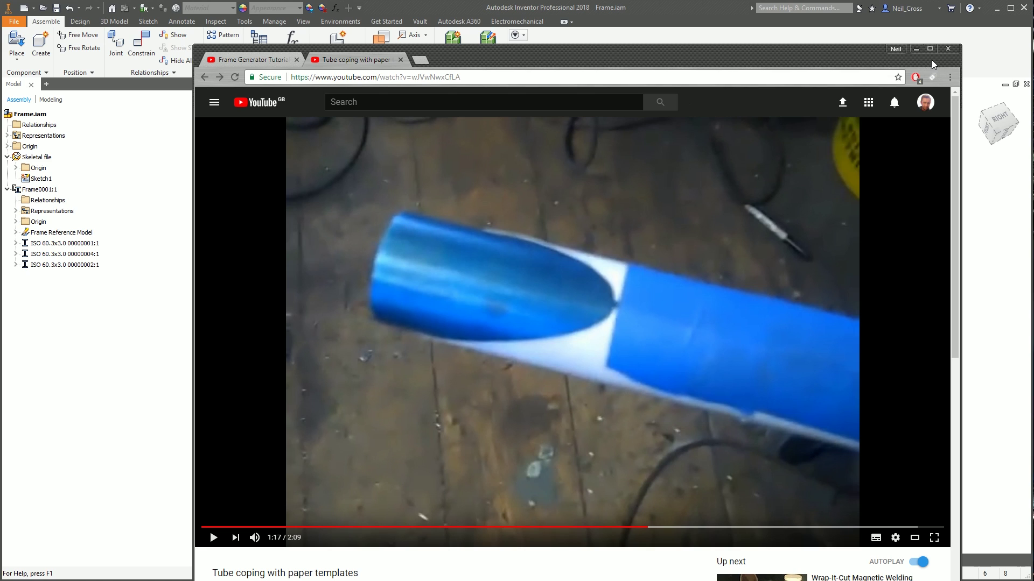
pyautogui.click(916, 49)
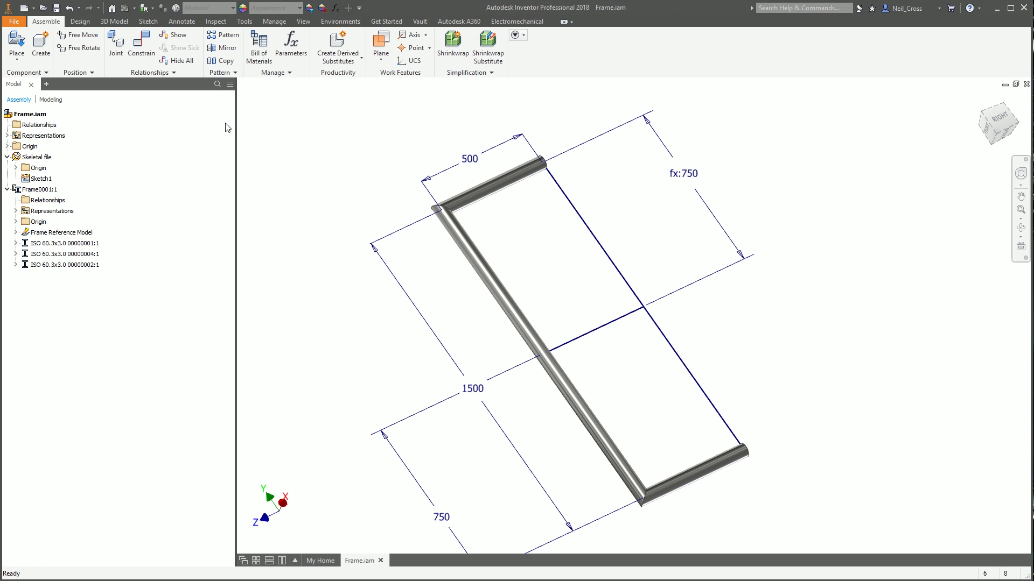
# Widen the modelling area and activate the Frame0001 subassembly for in-place editing
pyautogui.moveTo(235, 128); pyautogui.dragTo(118, 131)
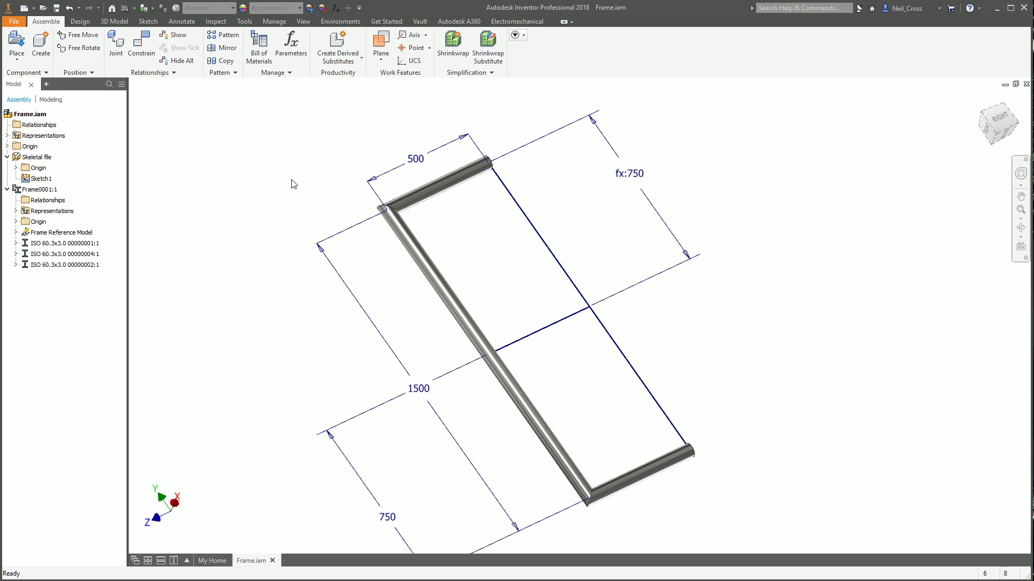
pyautogui.moveTo(345, 270); pyautogui.dragTo(323, 226, button='middle')
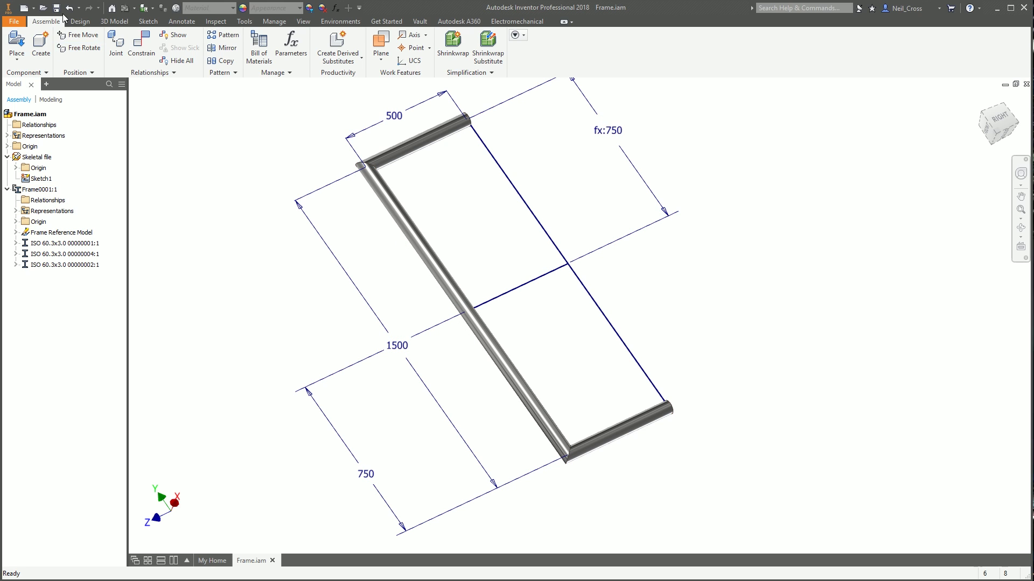
pyautogui.doubleClick(40, 189)
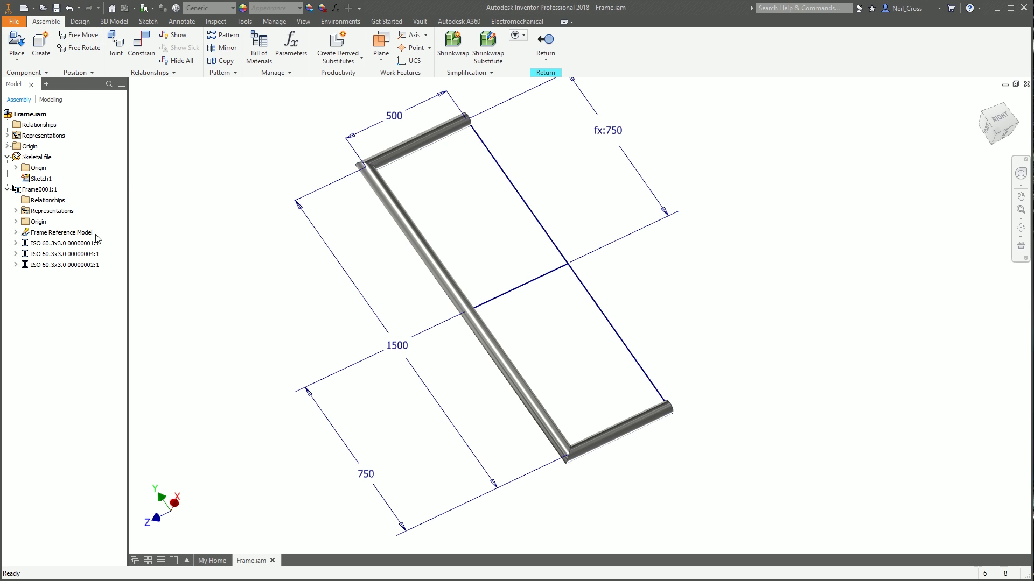
# Set up a new frame member with the ISO standard, family ISO 10799-2 (Circular Hollow Section - Cold Formed) and size 42.4x3.0
pyautogui.click(79, 21)
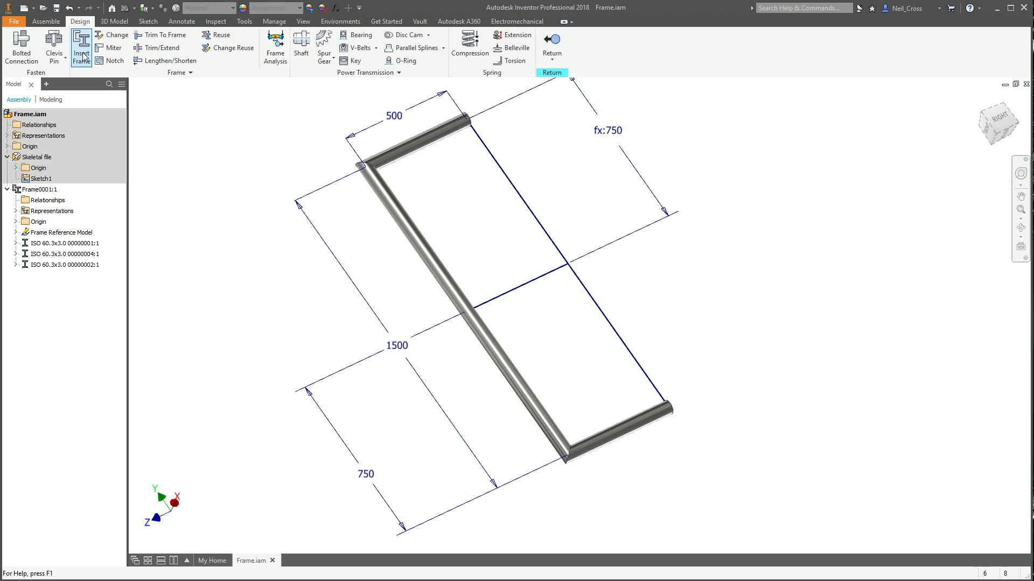
pyautogui.click(82, 48)
pyautogui.click(173, 129)
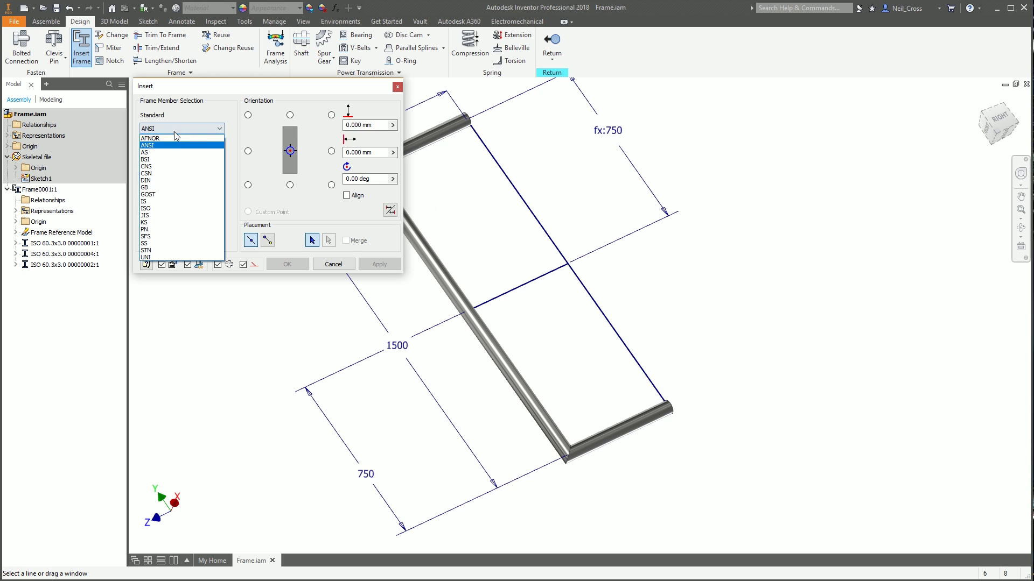
pyautogui.click(165, 208)
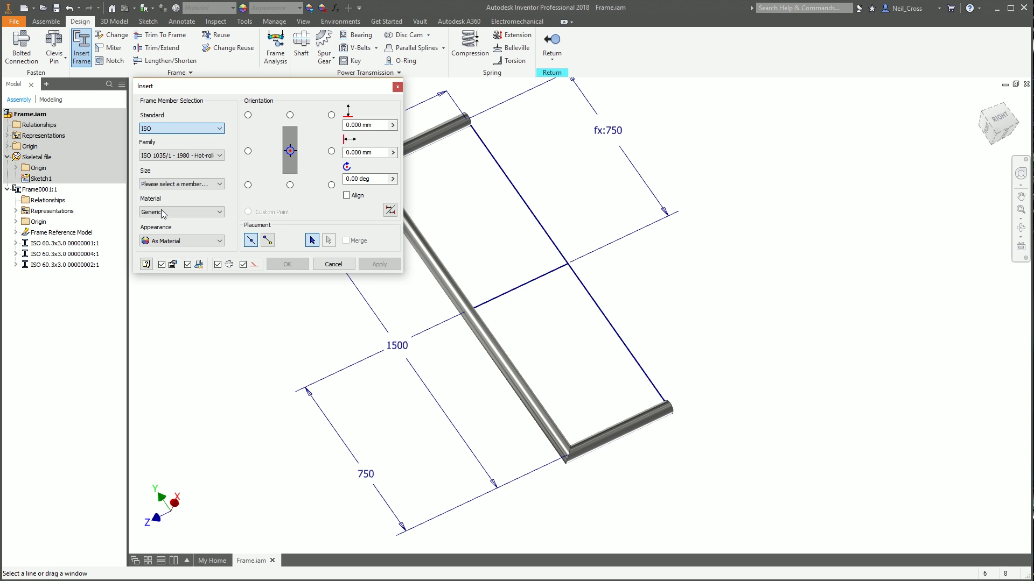
pyautogui.click(181, 156)
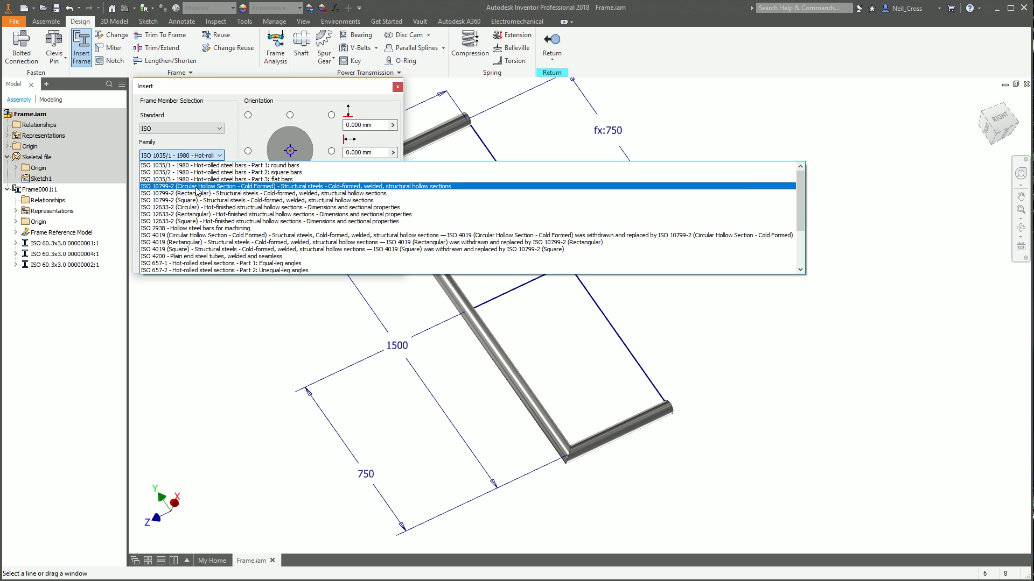
pyautogui.click(200, 186)
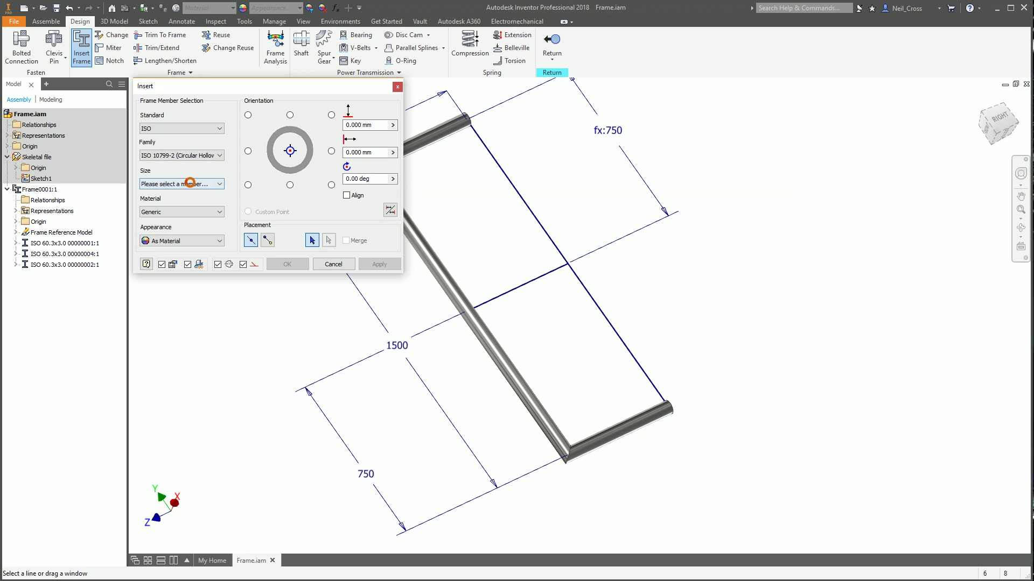
pyautogui.click(190, 185)
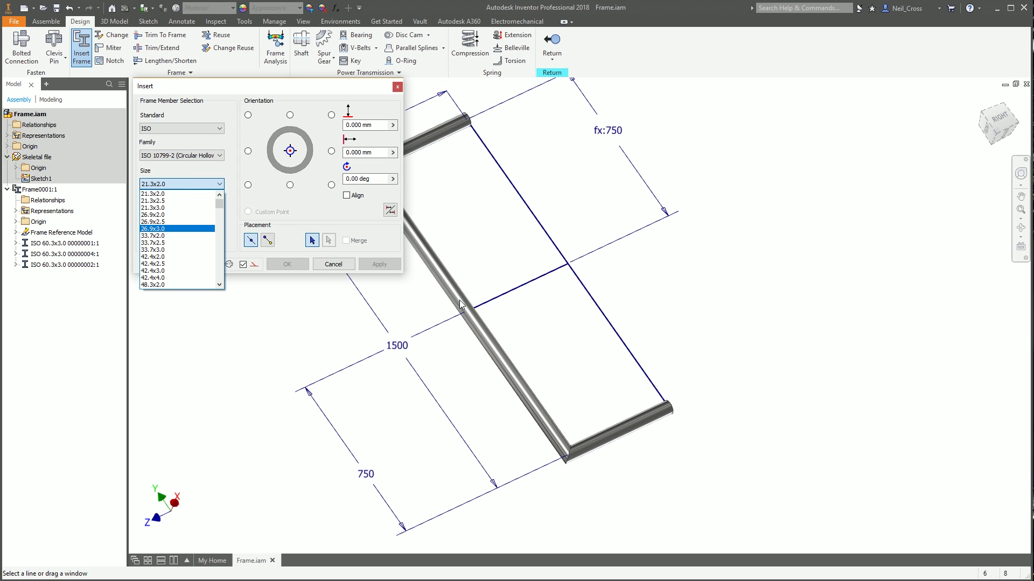
pyautogui.click(169, 271)
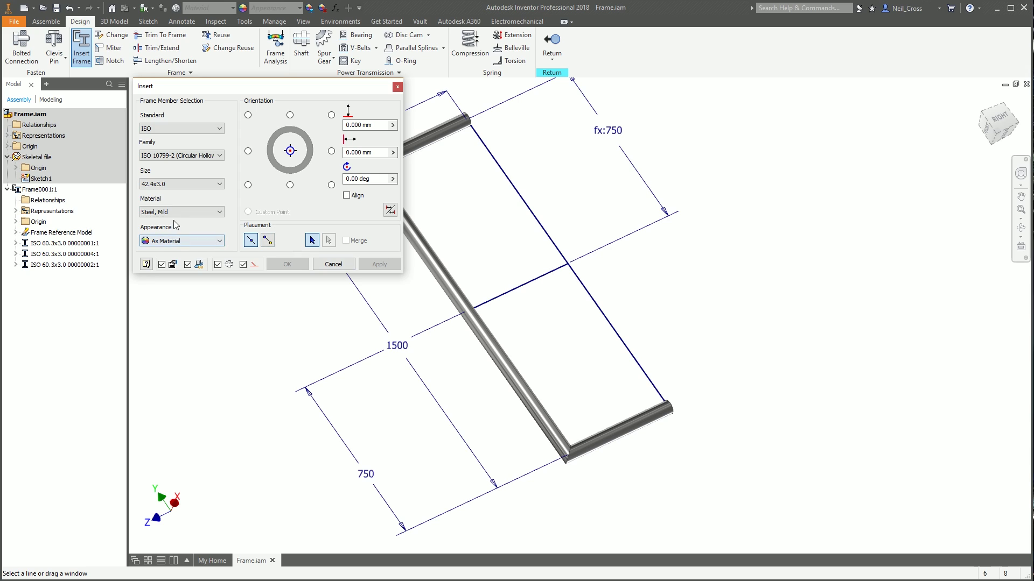
# Insert the tube along the skeleton's middle cross line and accept the default member naming
pyautogui.click(531, 294)
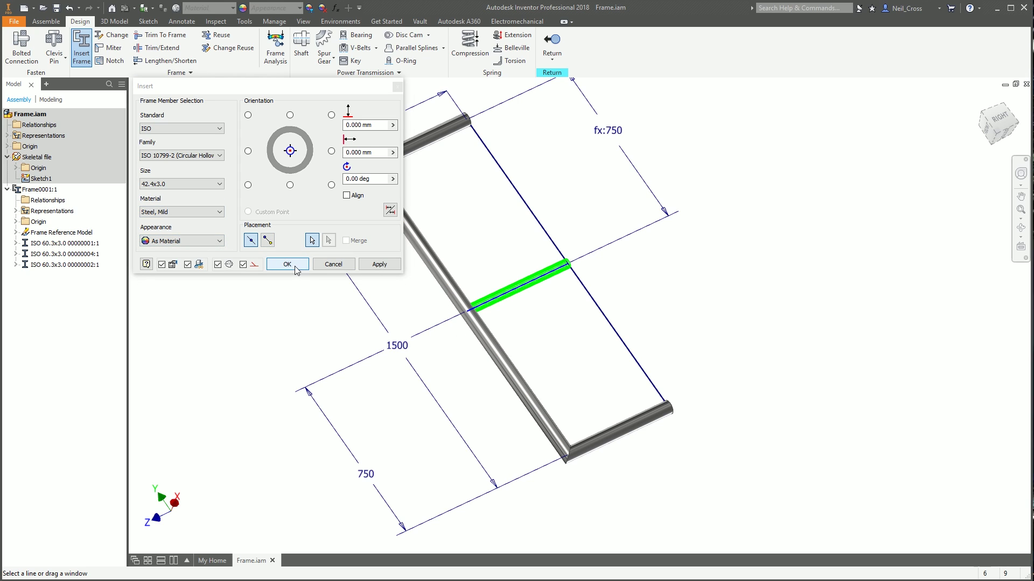
pyautogui.click(287, 265)
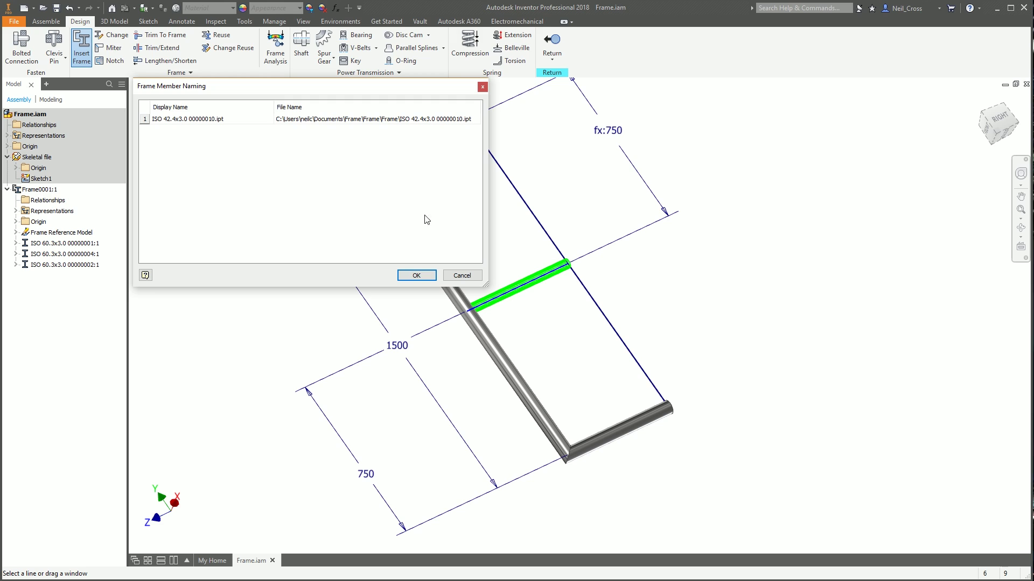
pyautogui.click(412, 277)
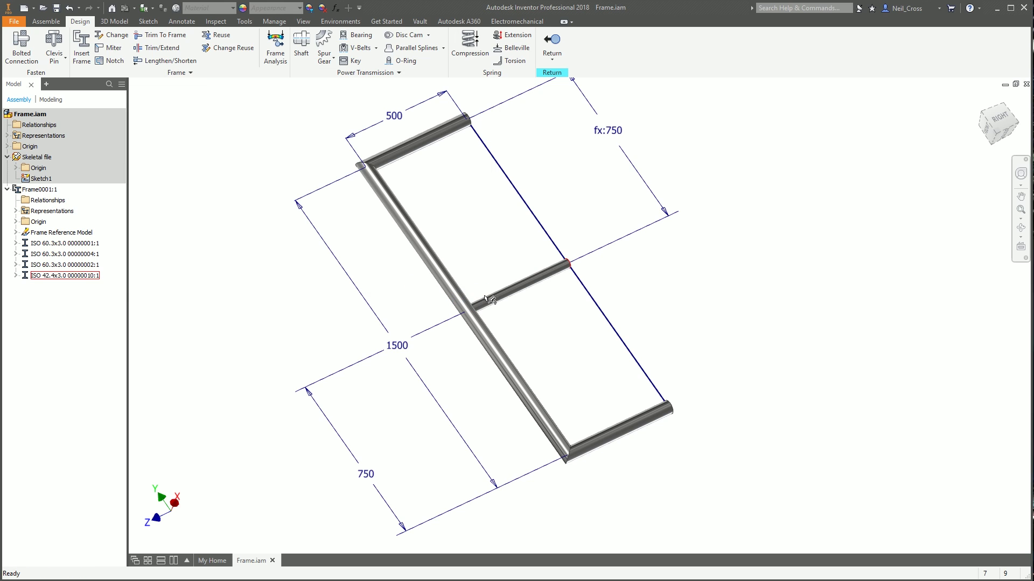
# Open the middle cross tube for in-place editing, examine its end where it meets the long side tube, and return to the frame
pyautogui.scroll(3, 488, 300)
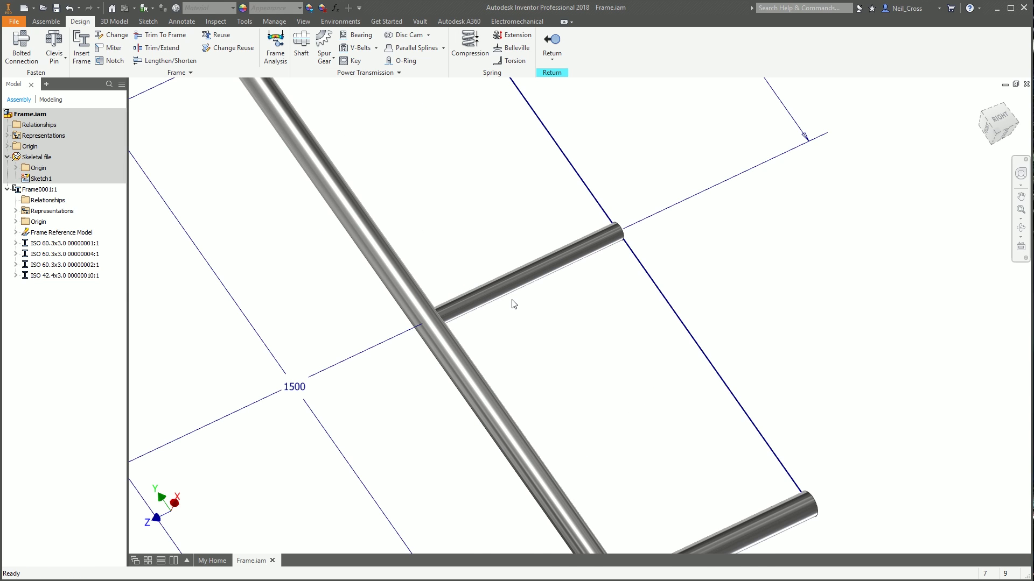
pyautogui.click(60, 275)
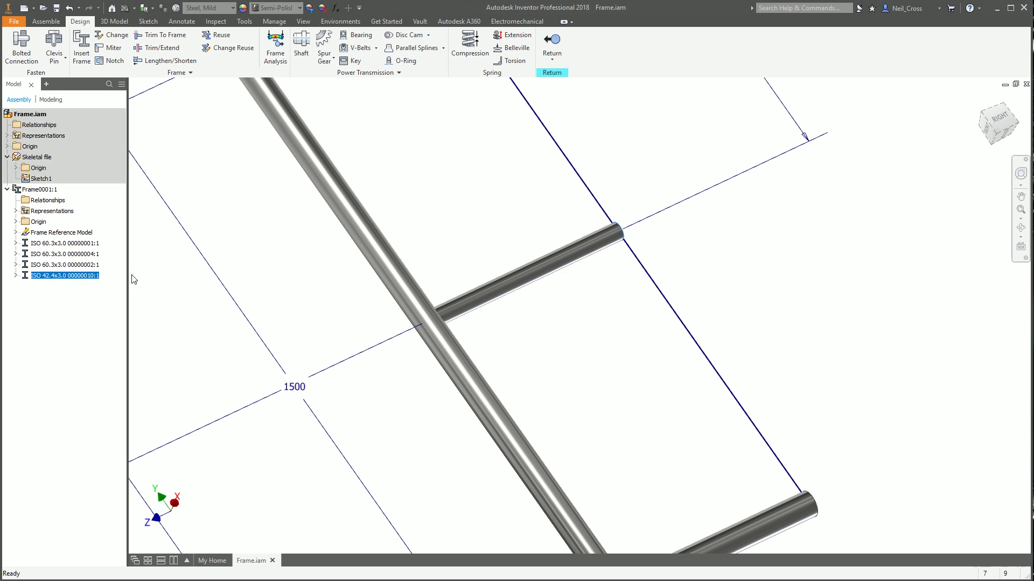
pyautogui.click(636, 332)
pyautogui.click(466, 305)
pyautogui.doubleClick(466, 310)
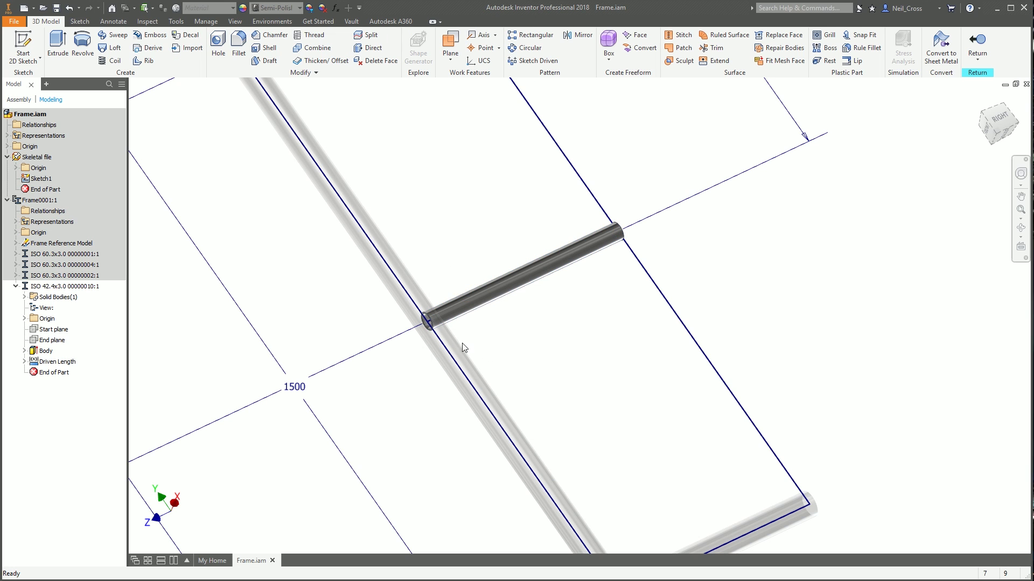
pyautogui.keyDown('shift'); pyautogui.moveTo(496, 309); pyautogui.dragTo(443, 312, button='middle'); pyautogui.keyUp('shift')
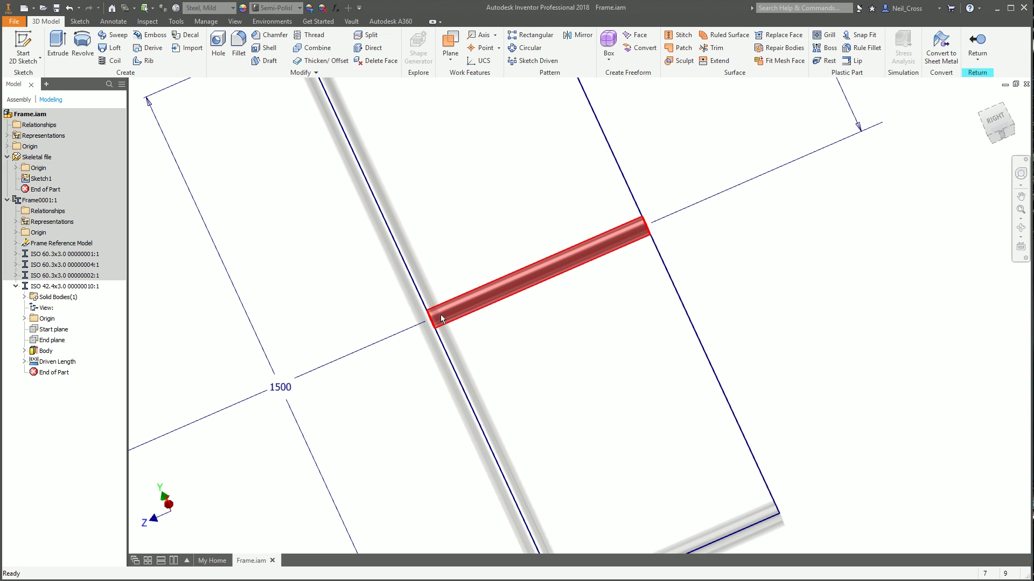
pyautogui.scroll(2, 440, 316)
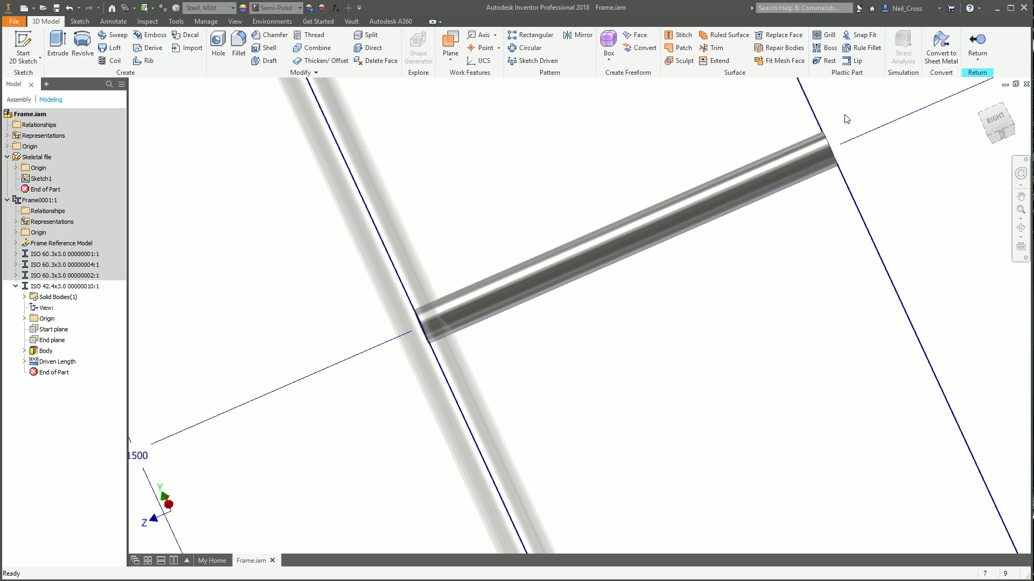
pyautogui.click(977, 46)
# Notch the 42.4x3.0 cross tube against the long 60.3x3.0 side tube
pyautogui.click(111, 61)
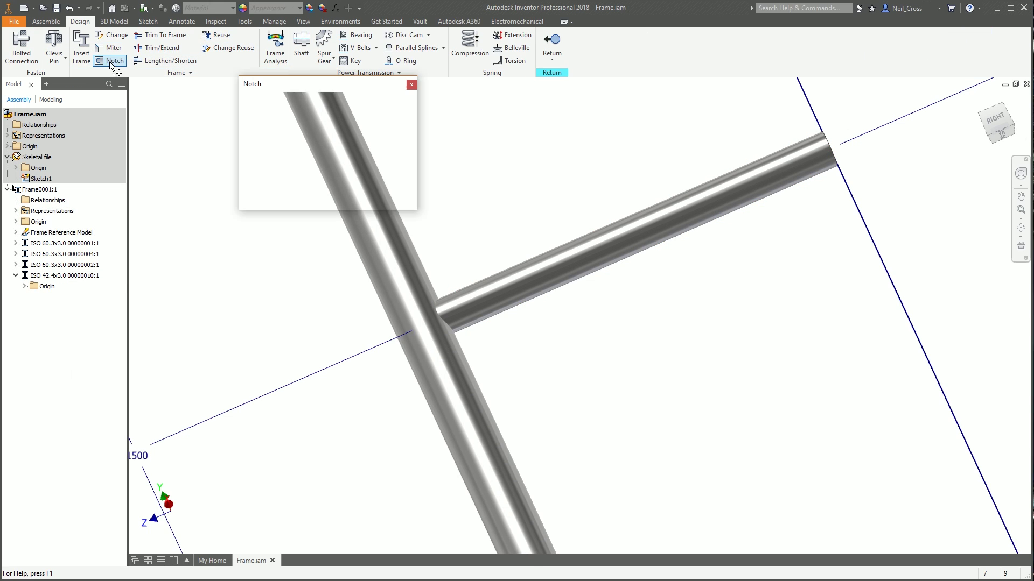
pyautogui.click(486, 300)
pyautogui.click(404, 278)
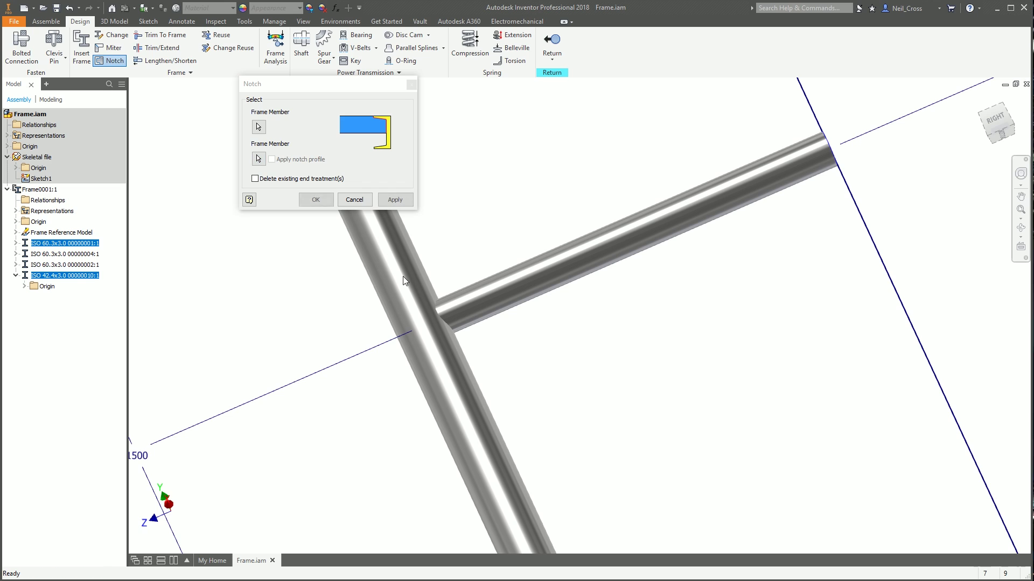
pyautogui.click(395, 199)
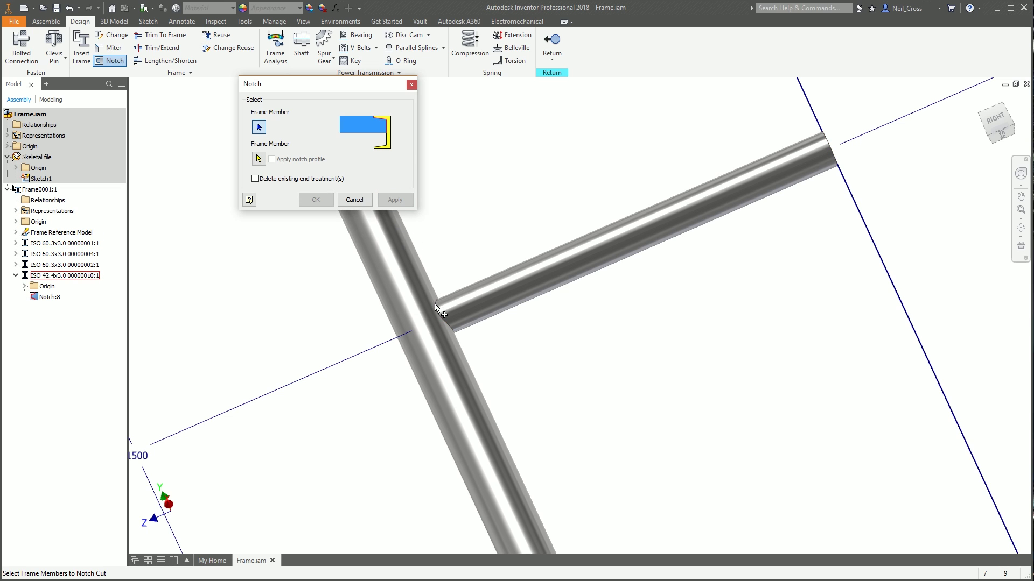
pyautogui.click(355, 199)
# Open the cross tube for in-place editing, examine the notch cut at its end, and return to the frame
pyautogui.doubleClick(473, 295)
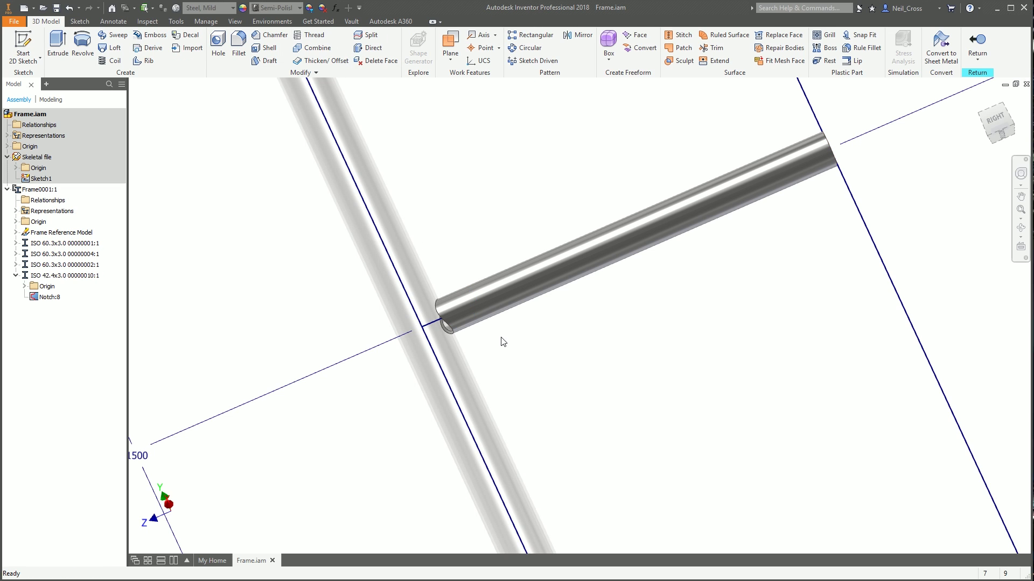
pyautogui.press('F4')
pyautogui.moveTo(498, 316); pyautogui.dragTo(529, 246)
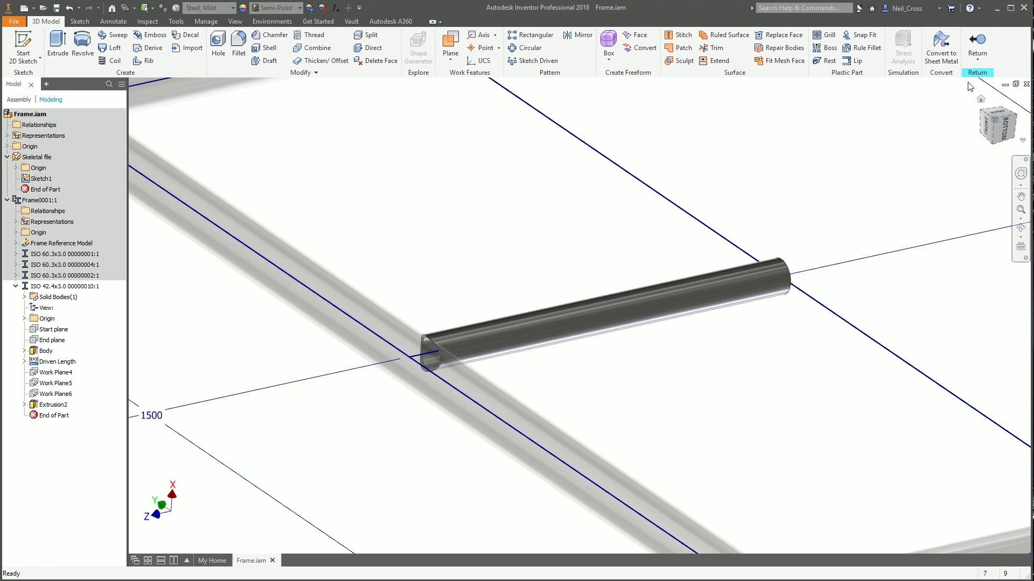
pyautogui.click(977, 43)
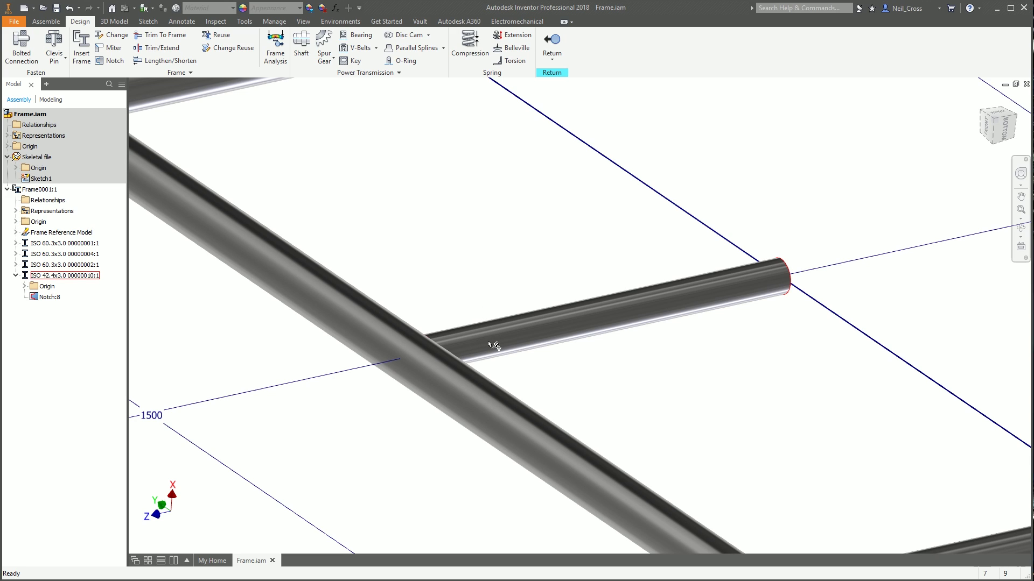
# Open the notched 42.4x3.0 cross tube as a separate part document
pyautogui.click(491, 345)
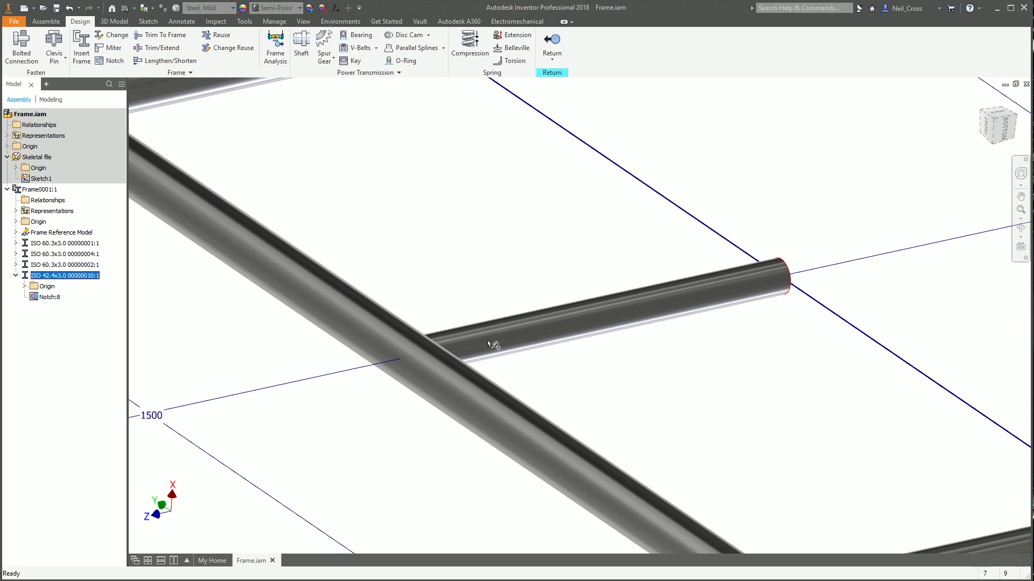
pyautogui.rightClick(77, 276)
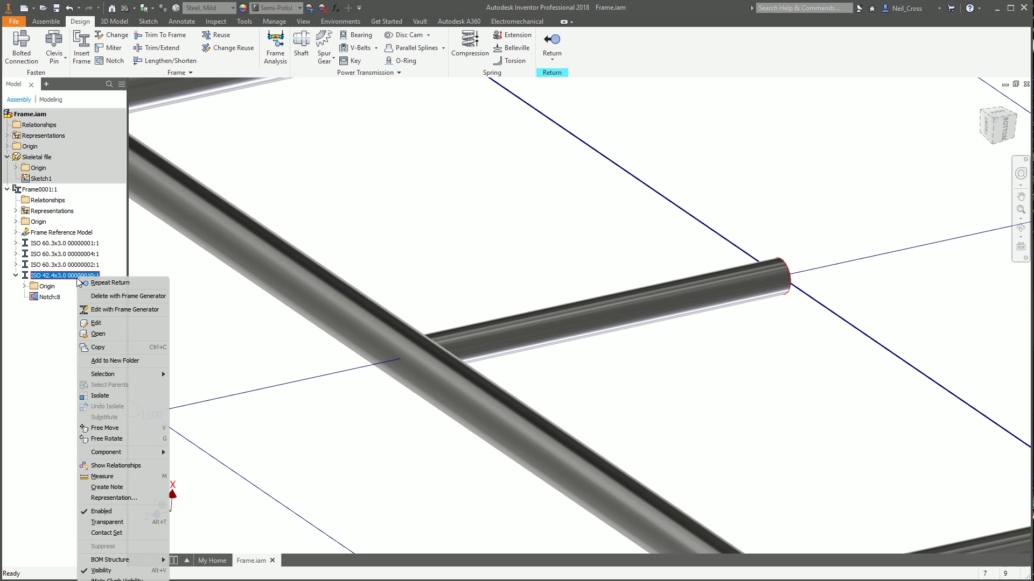
pyautogui.click(98, 334)
pyautogui.scroll(-3, 579, 321)
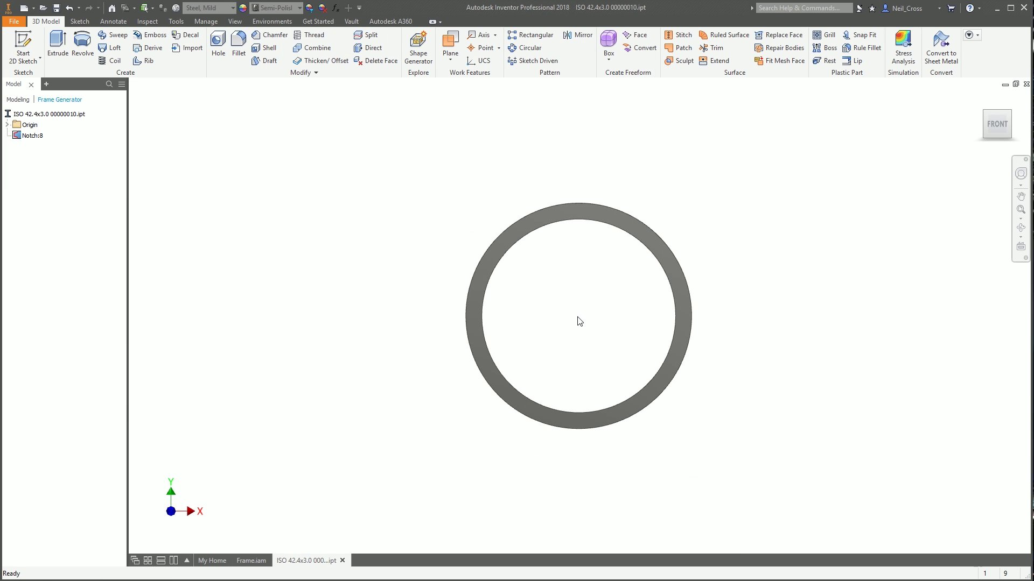
pyautogui.keyDown('shift'); pyautogui.moveTo(630, 294); pyautogui.dragTo(483, 375, button='middle'); pyautogui.keyUp('shift')
pyautogui.scroll(-3, 583, 304)
pyautogui.scroll(3, 527, 361)
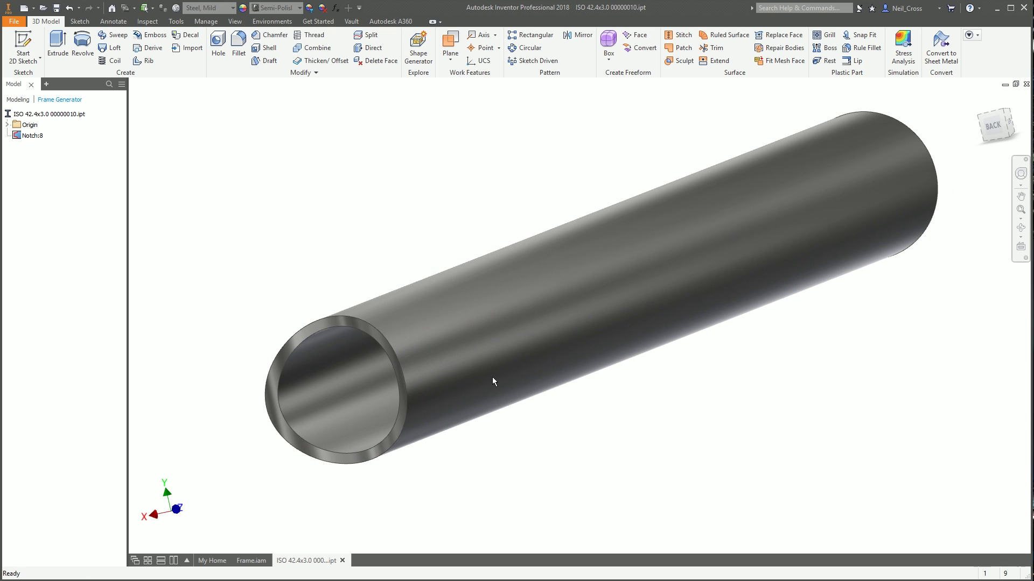
pyautogui.keyDown('shift'); pyautogui.moveTo(536, 272); pyautogui.dragTo(474, 342, button='middle'); pyautogui.keyUp('shift')
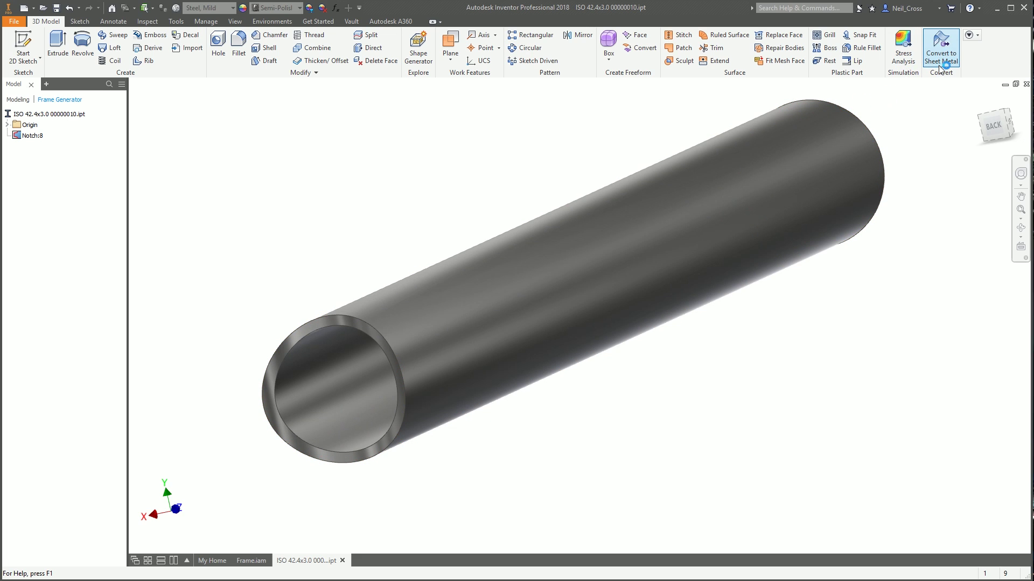
# Convert the cross tube to a sheet metal part, using its outer cylindrical face as the base face
pyautogui.click(941, 43)
pyautogui.click(496, 242)
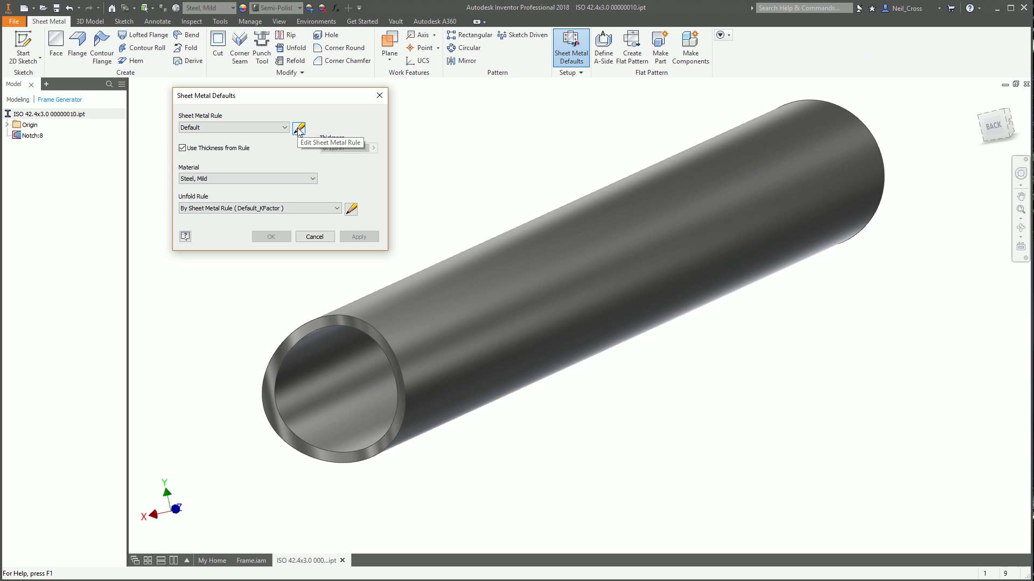
# Edit the Default_mm sheet metal rule to use Steel, Mild with a thickness of 3 mm
pyautogui.click(299, 130)
pyautogui.click(210, 68)
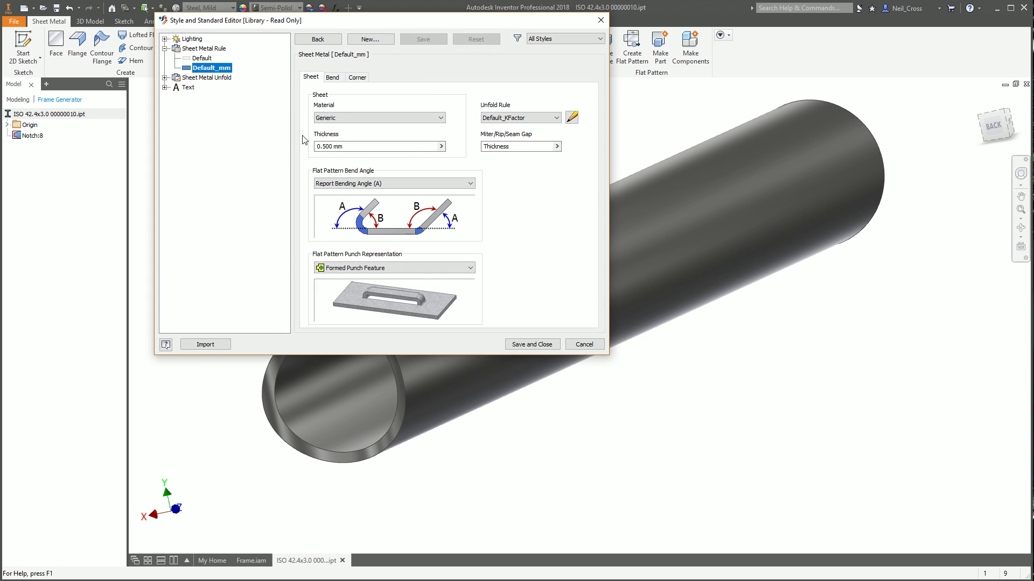
pyautogui.click(345, 118)
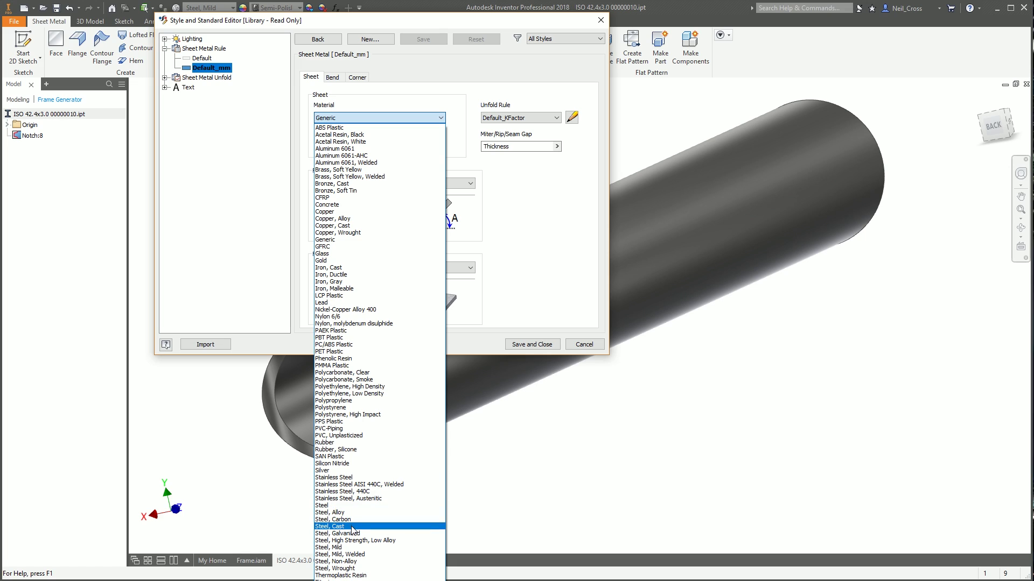
pyautogui.click(347, 548)
pyautogui.click(336, 145)
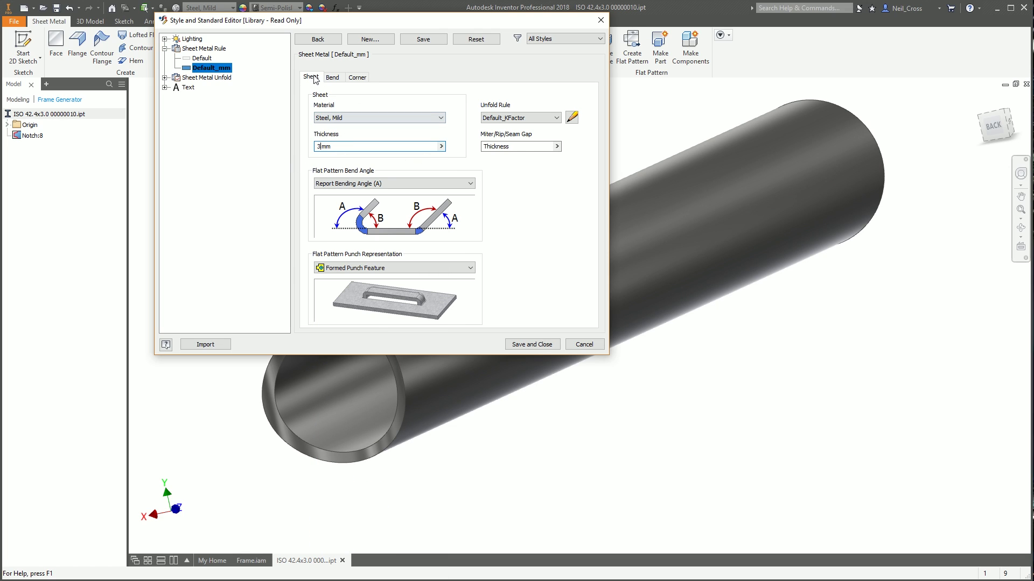
# Save the rule edits, set the Default_KFactor unfold rule's KFactor value to 1, and close the sheet metal defaults
pyautogui.click(165, 77)
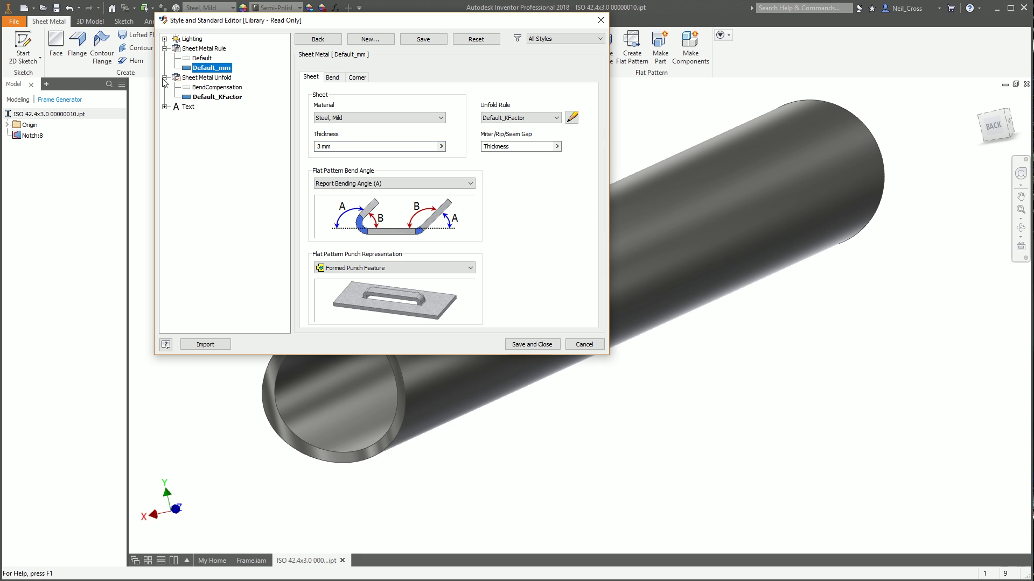
pyautogui.click(204, 98)
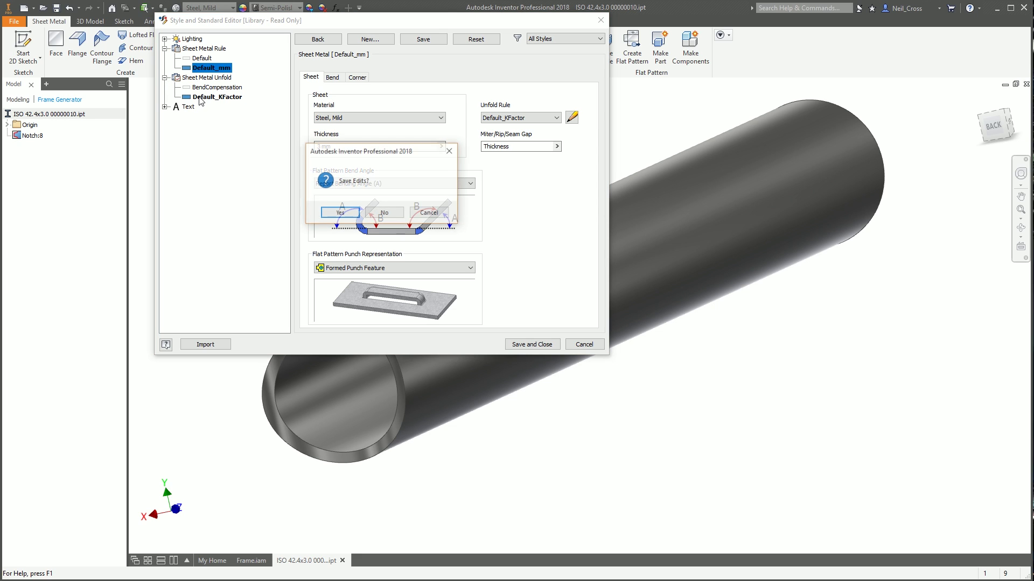
pyautogui.click(340, 212)
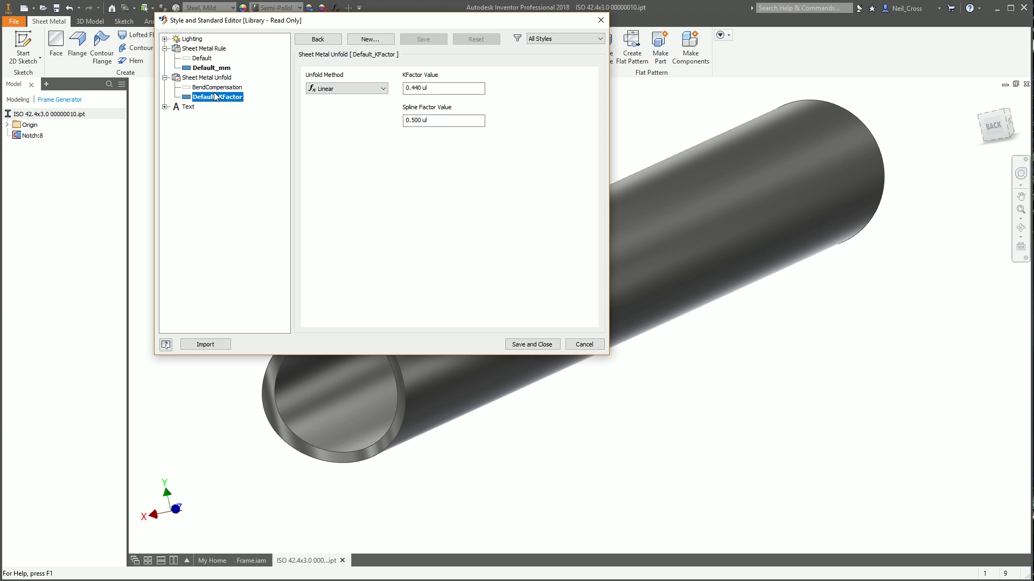
pyautogui.doubleClick(413, 87)
pyautogui.write('1')
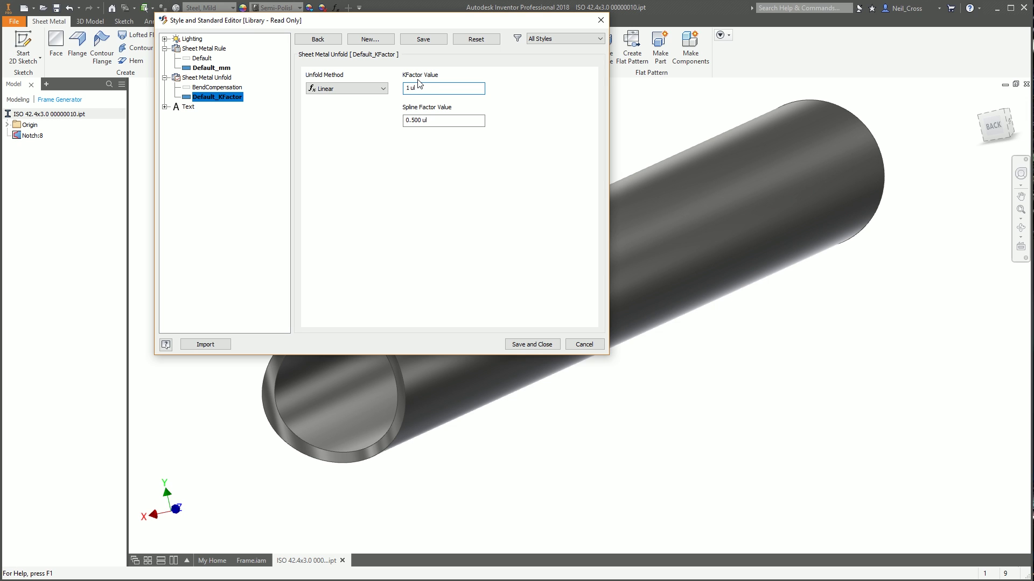
pyautogui.click(440, 50)
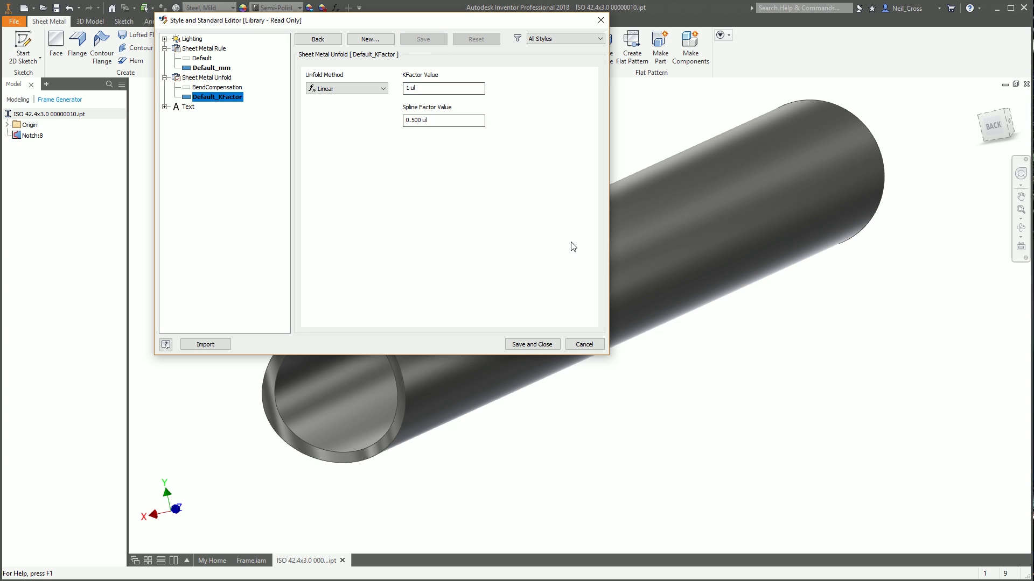
pyautogui.click(527, 345)
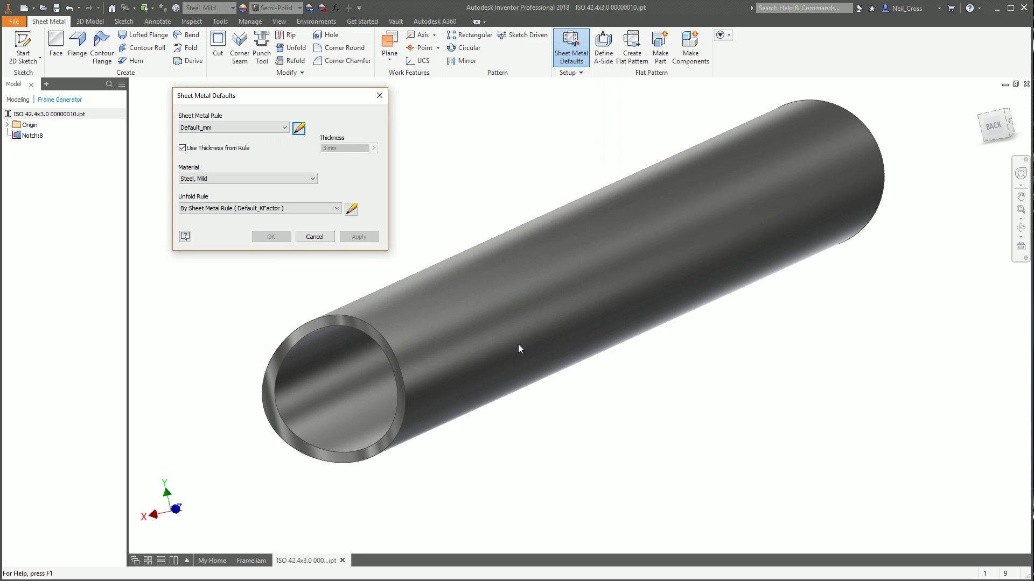
pyautogui.click(309, 237)
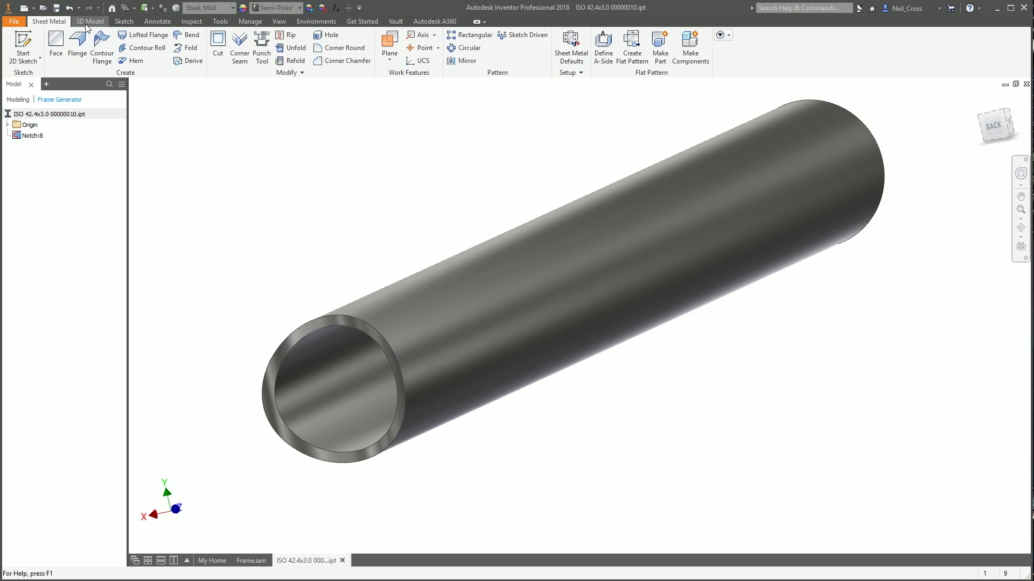
# Thicken the tube's outer face inwards by the Thickness parameter as a new solid, with automatic blending off
pyautogui.click(89, 22)
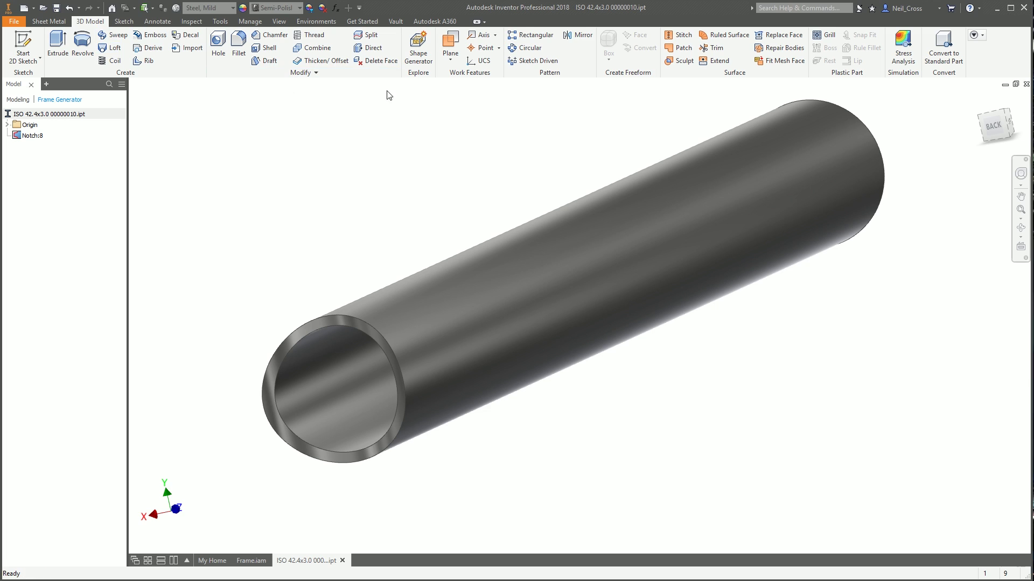
pyautogui.click(322, 61)
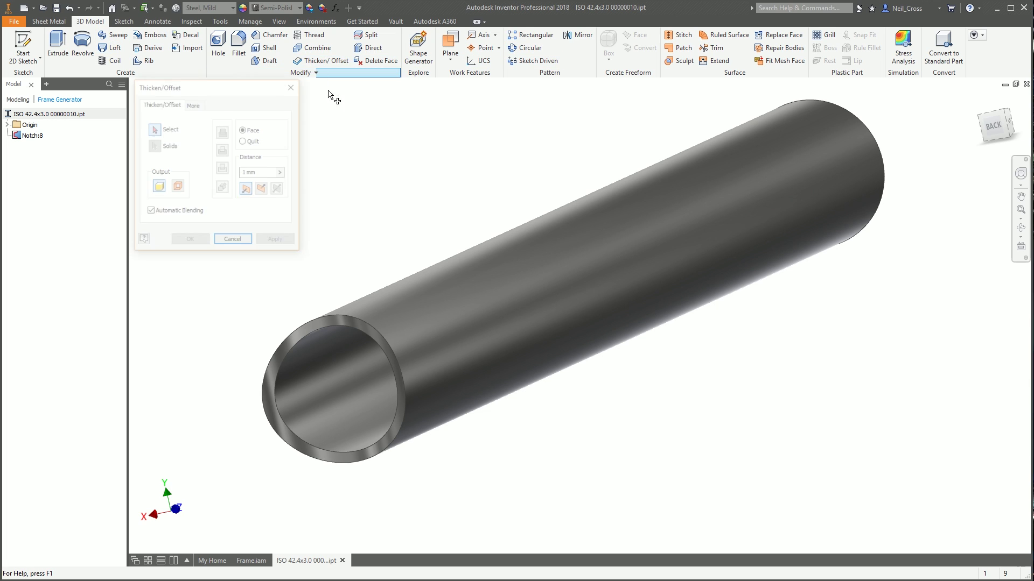
pyautogui.click(461, 310)
pyautogui.click(150, 212)
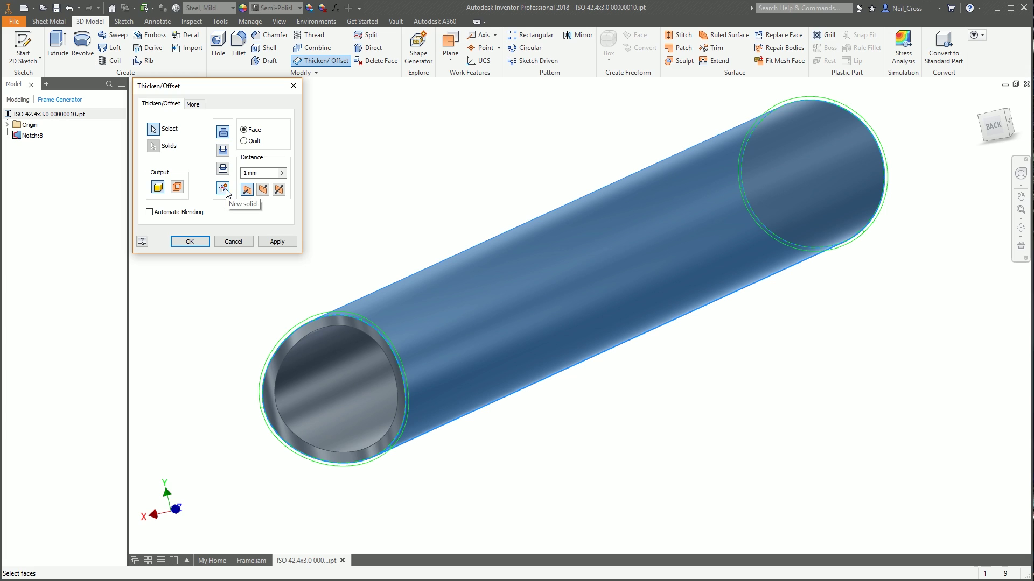
pyautogui.click(263, 190)
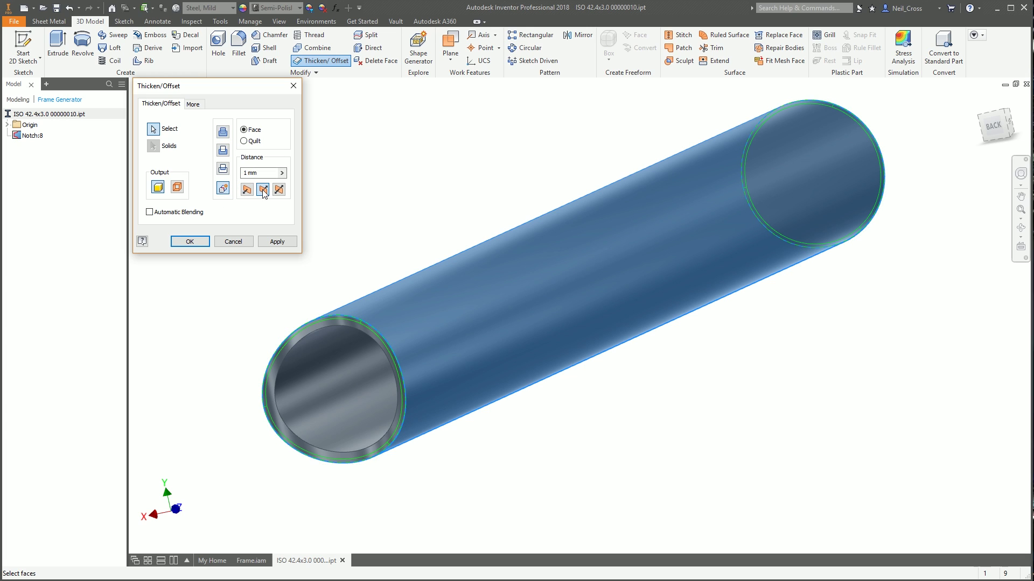
pyautogui.click(321, 329)
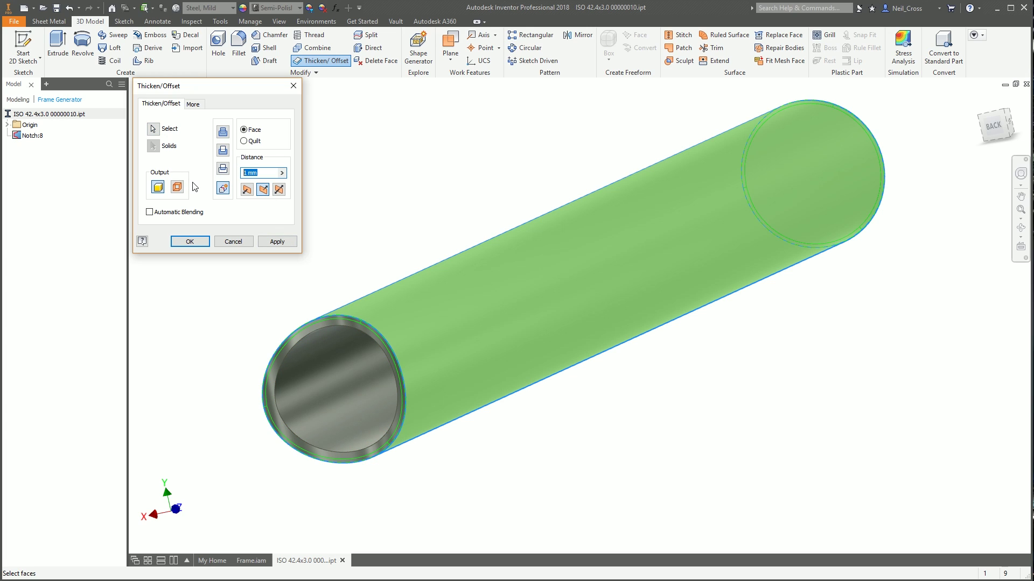
pyautogui.press('BackSpace')
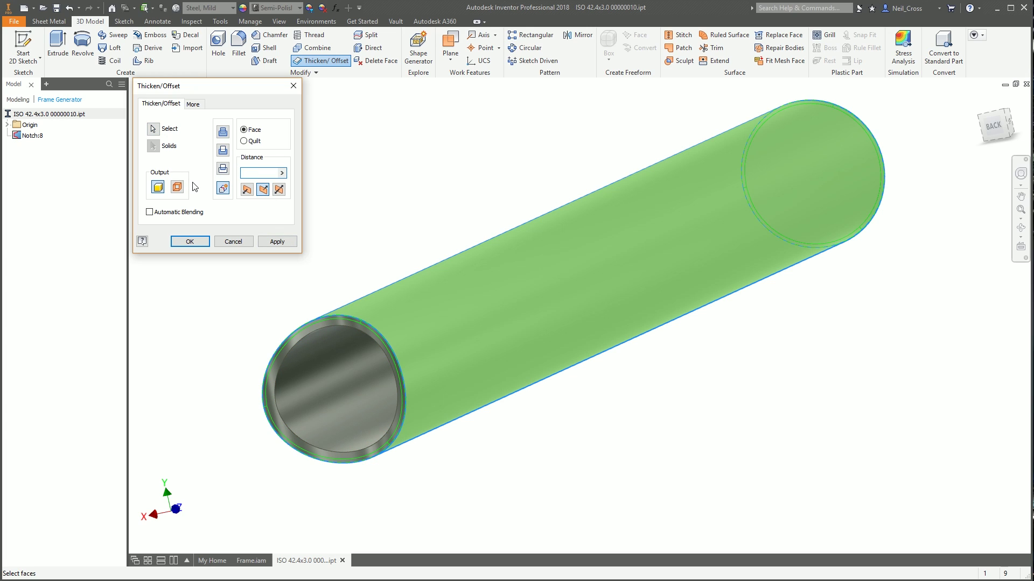
pyautogui.click(282, 173)
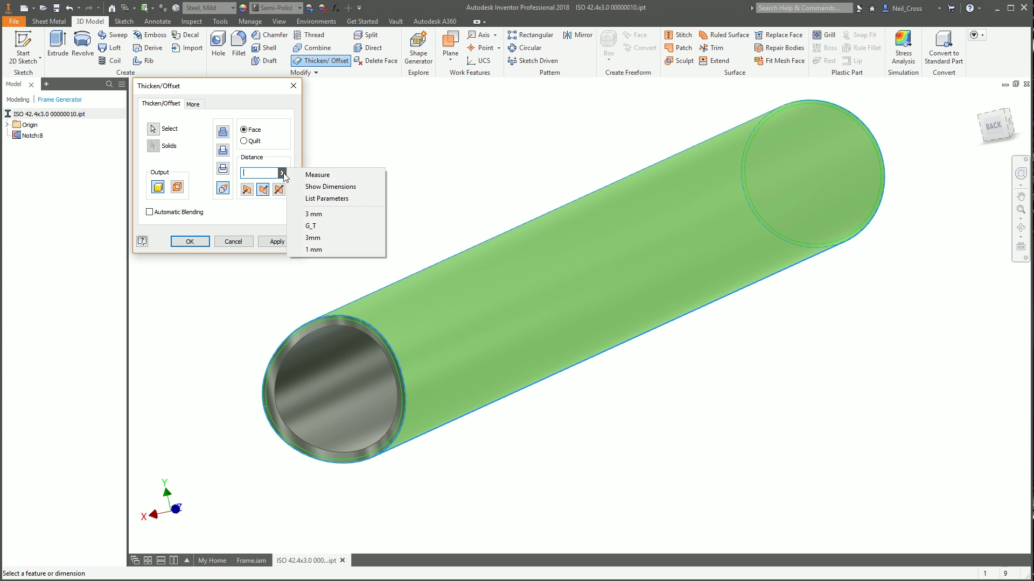
pyautogui.click(313, 200)
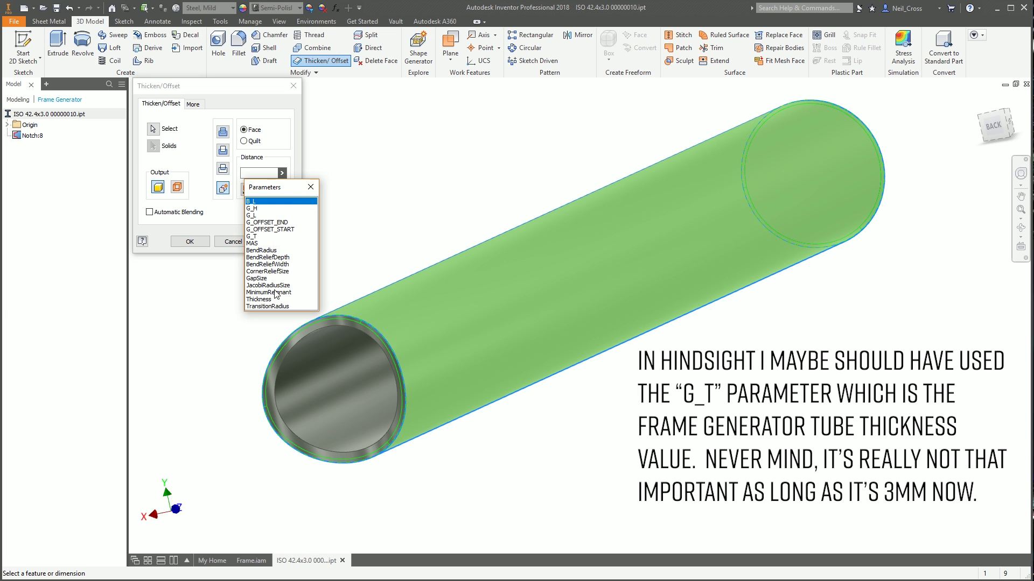
pyautogui.click(261, 299)
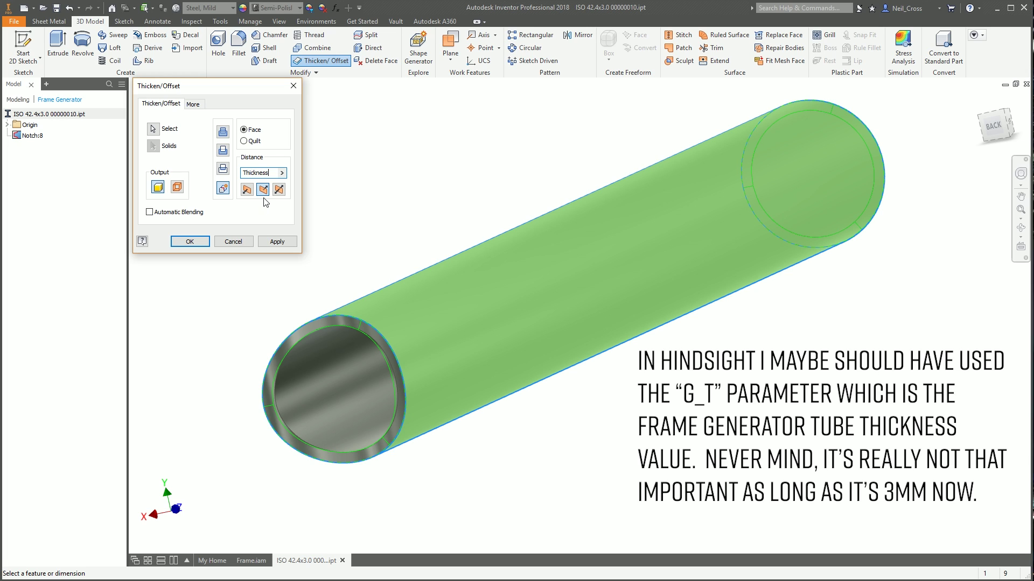
pyautogui.click(203, 244)
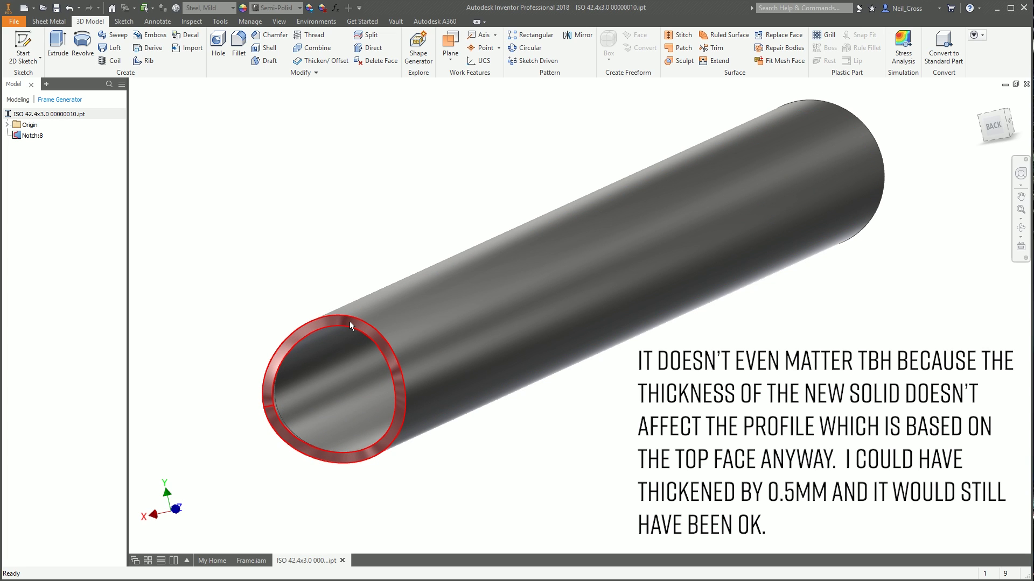
# Rename the original solid body as Frame Member and the thickened solid body as Coping profile
pyautogui.click(18, 99)
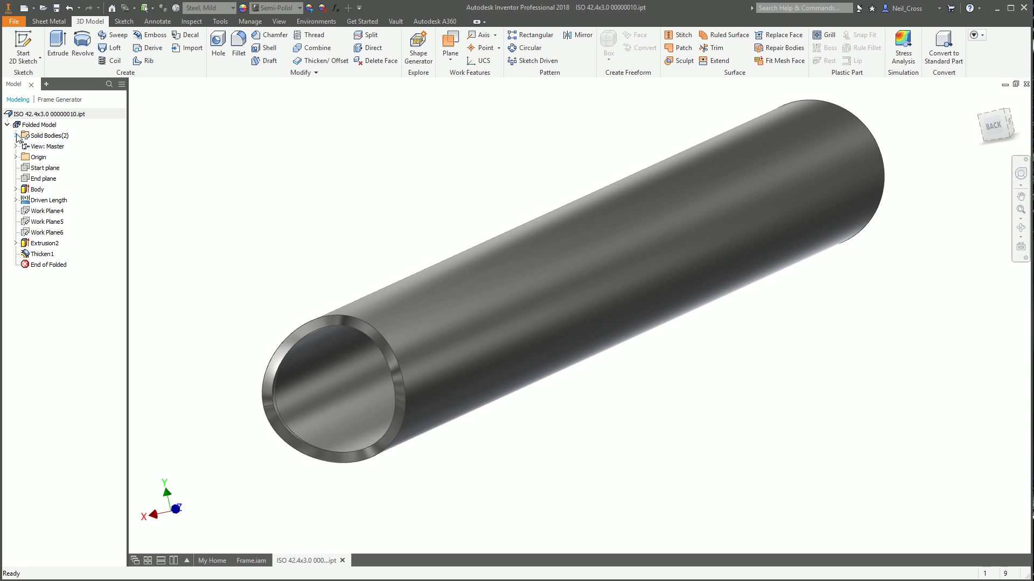
pyautogui.click(16, 135)
pyautogui.click(35, 147)
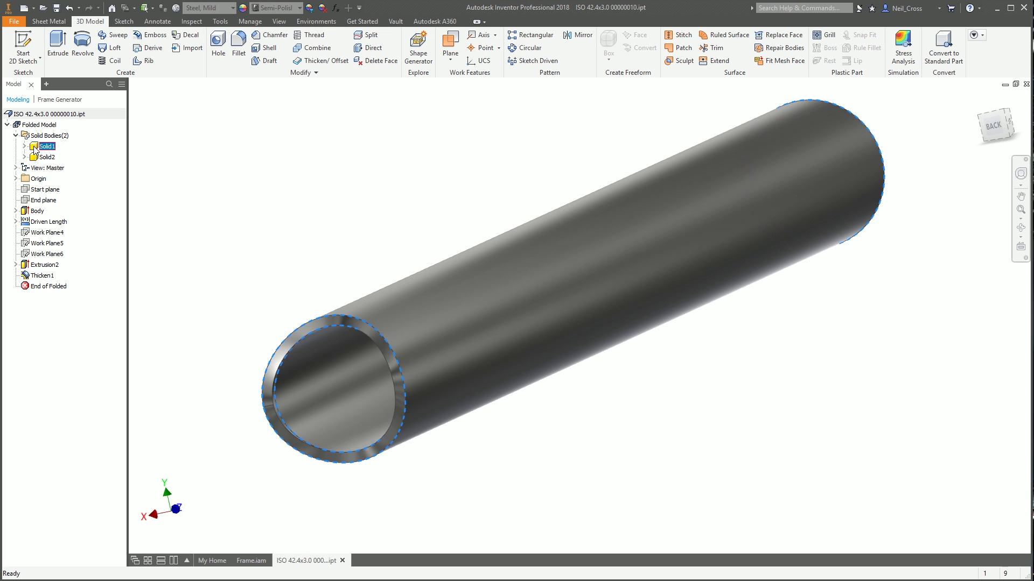
pyautogui.click(45, 157)
pyautogui.click(52, 148)
pyautogui.click(51, 149)
pyautogui.write('Frame Member')
pyautogui.click(49, 157)
pyautogui.click(50, 158)
pyautogui.write('Coping profile')
pyautogui.press('Return')
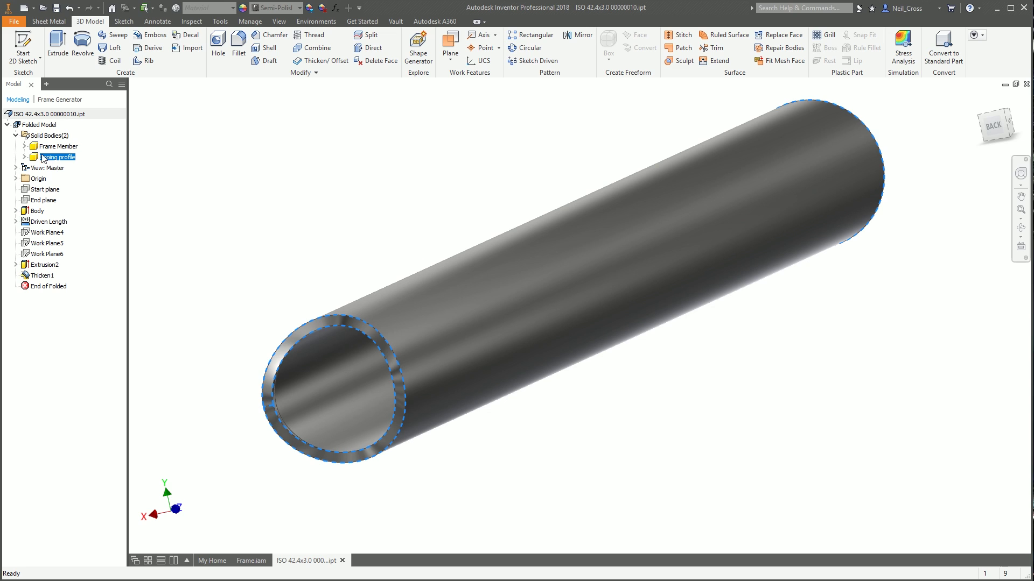
# Hide the Frame Member solid body, leaving the Coping profile body visible
pyautogui.rightClick(42, 147)
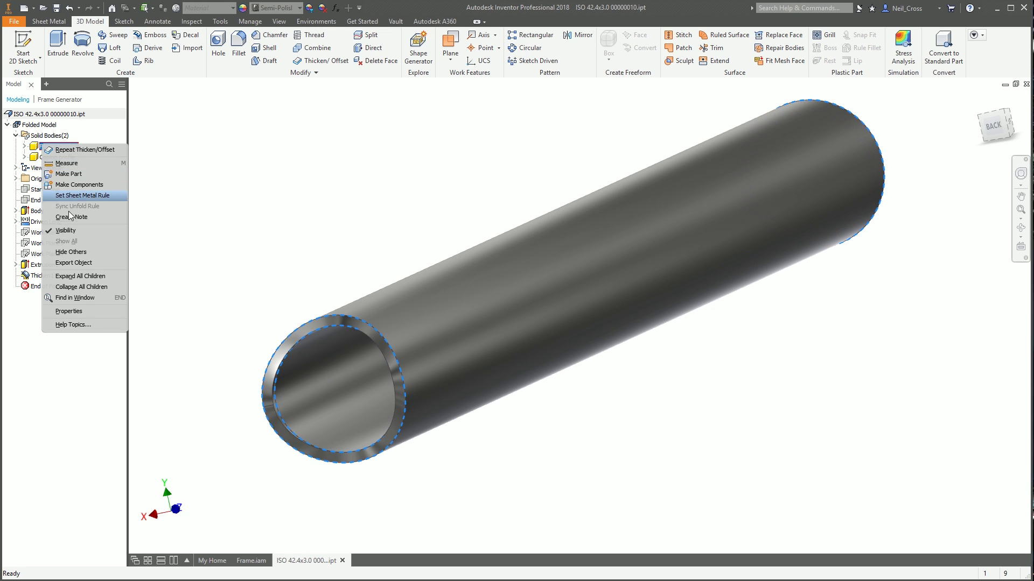
pyautogui.click(102, 233)
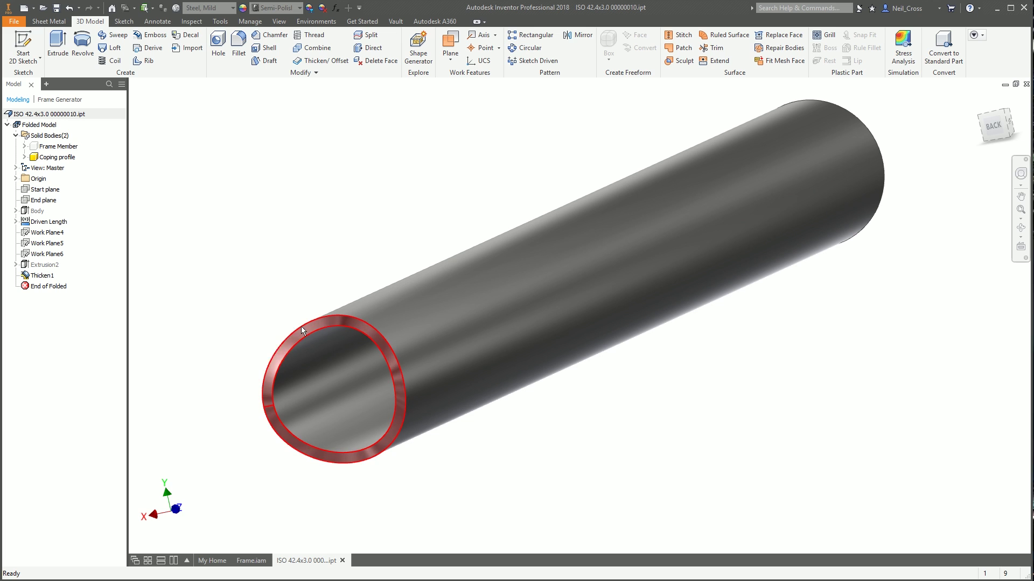
pyautogui.keyDown('shift'); pyautogui.moveTo(592, 234); pyautogui.dragTo(698, 262, button='middle'); pyautogui.keyUp('shift')
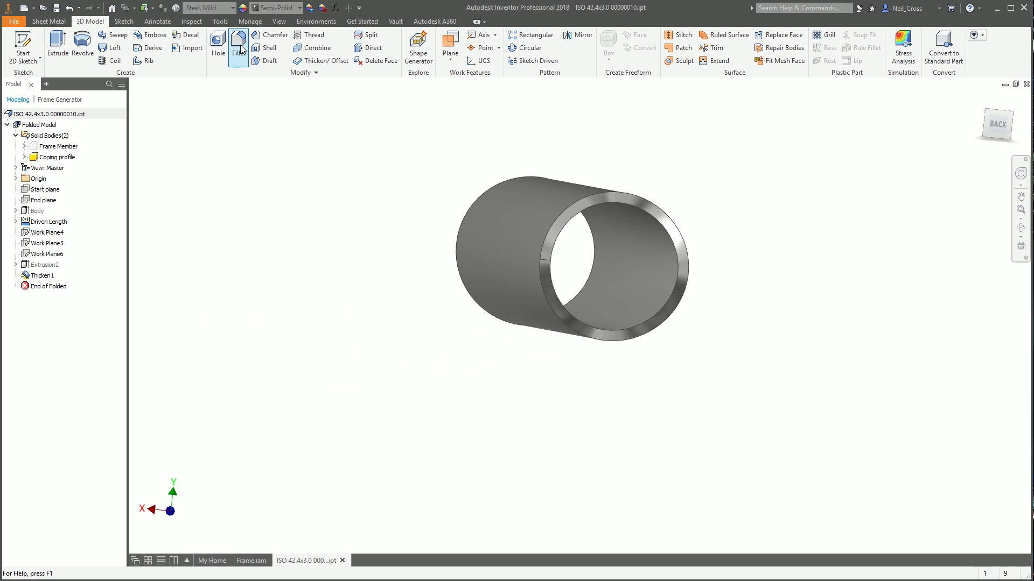
# Start a single-point Rip on the Coping profile's outer face, with the rip point on the notched end's outer edge
pyautogui.click(54, 25)
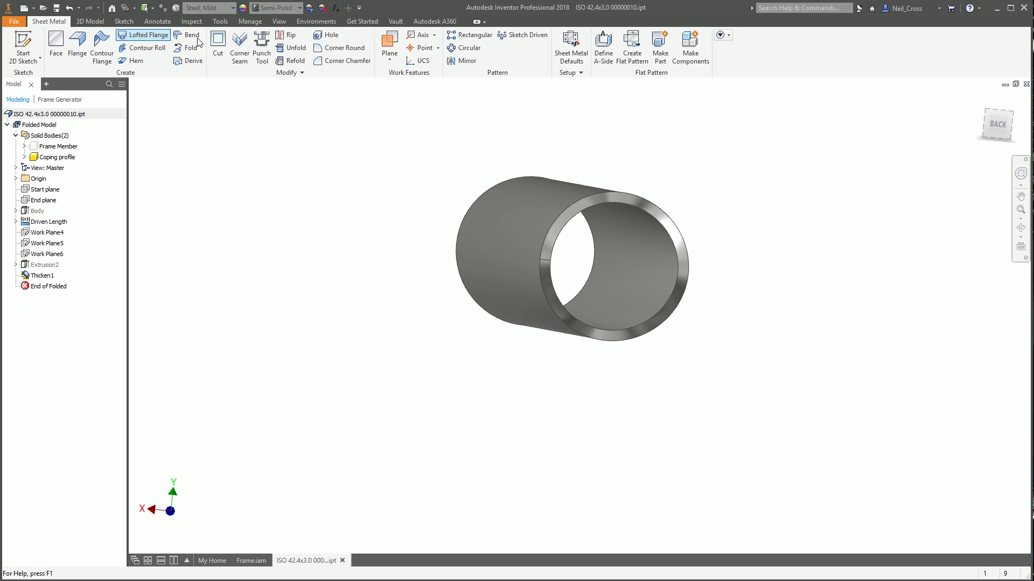
pyautogui.click(288, 35)
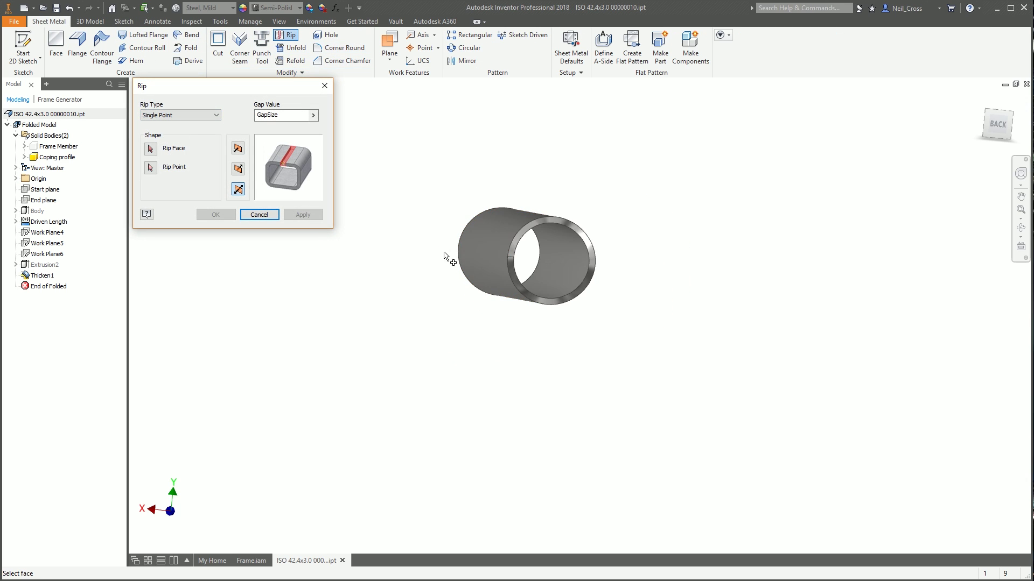
pyautogui.keyDown('shift'); pyautogui.moveTo(506, 291); pyautogui.dragTo(827, 260, button='middle'); pyautogui.keyUp('shift')
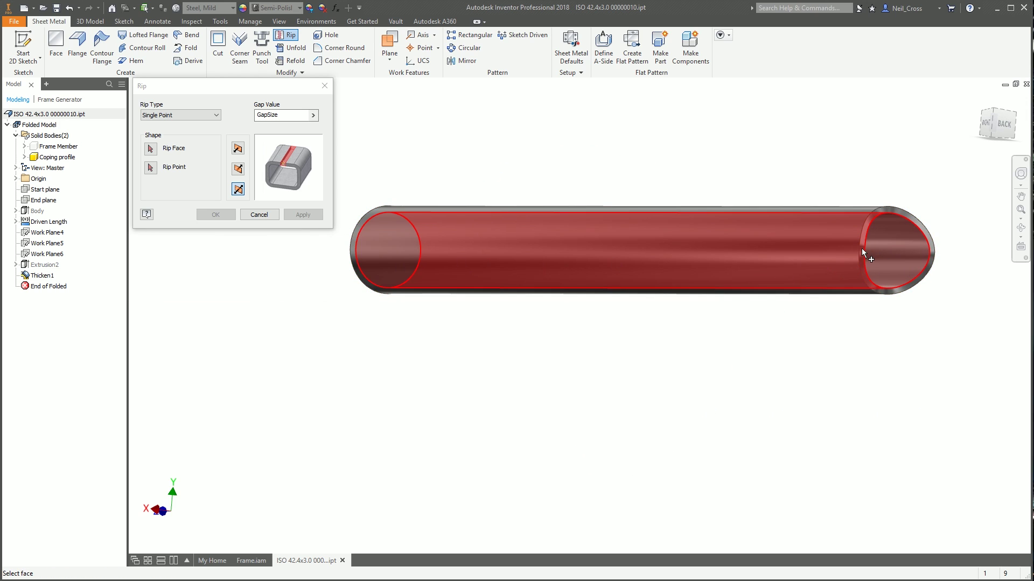
pyautogui.scroll(5, 861, 247)
pyautogui.moveTo(869, 262); pyautogui.dragTo(675, 286, button='middle')
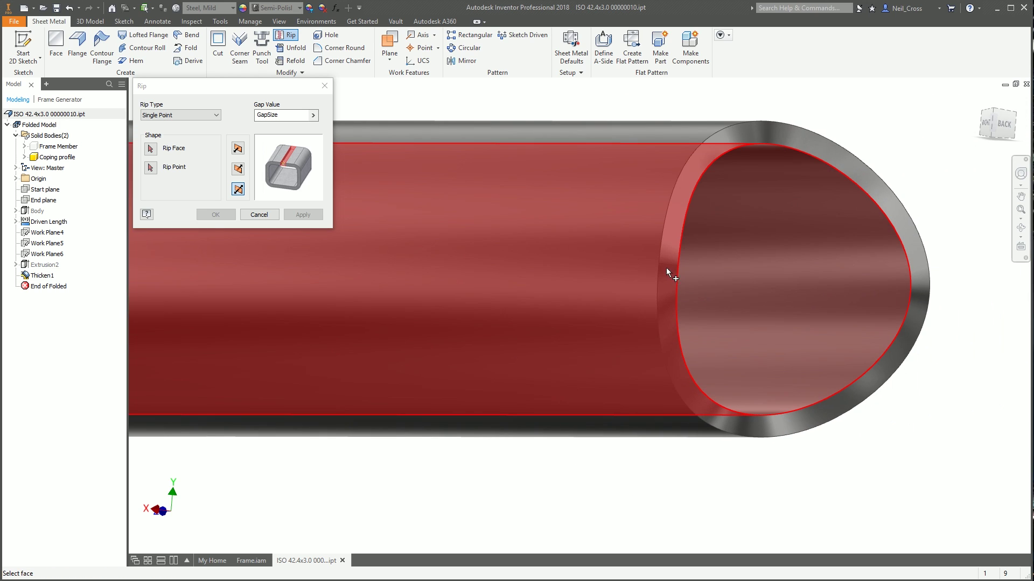
pyautogui.scroll(-4, 659, 263)
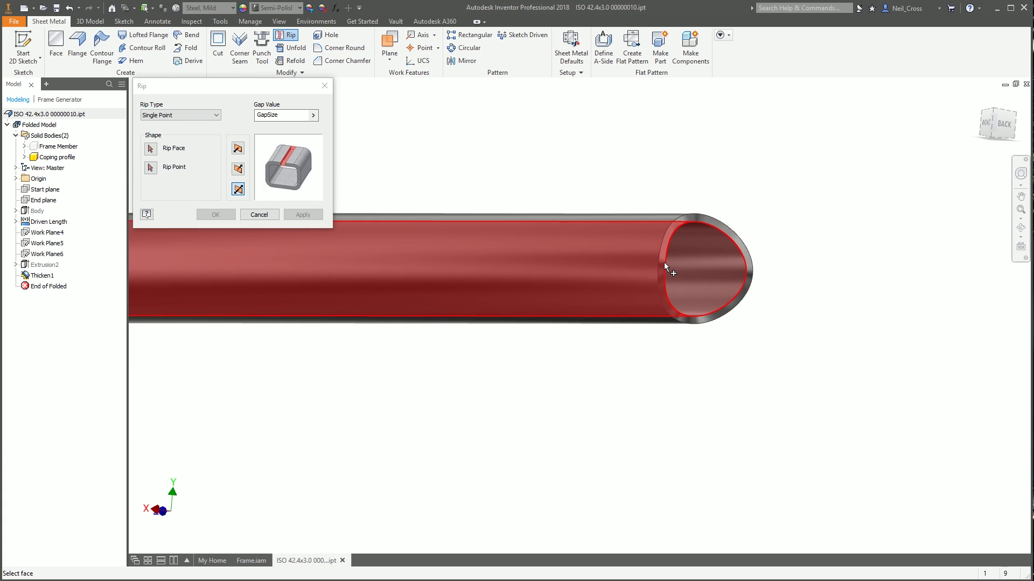
pyautogui.click(574, 239)
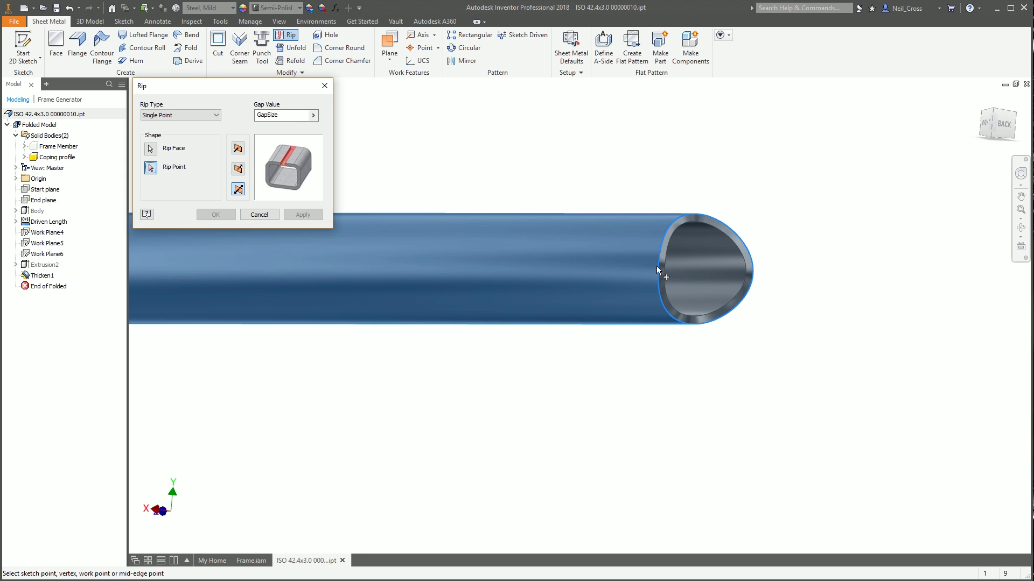
pyautogui.scroll(5, 657, 264)
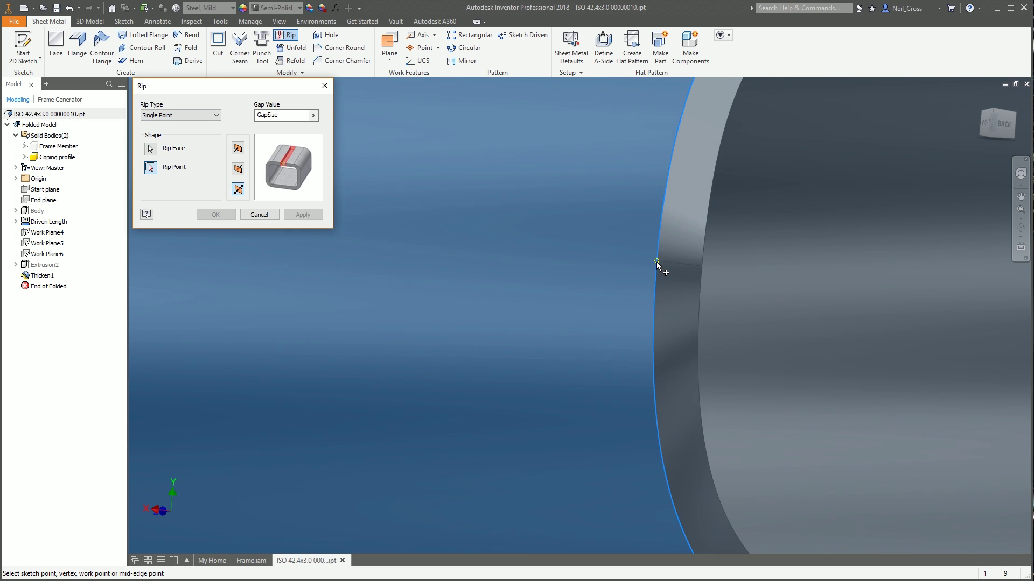
pyautogui.click(656, 264)
pyautogui.scroll(-6, 631, 299)
pyautogui.moveTo(716, 275); pyautogui.dragTo(739, 300, button='middle')
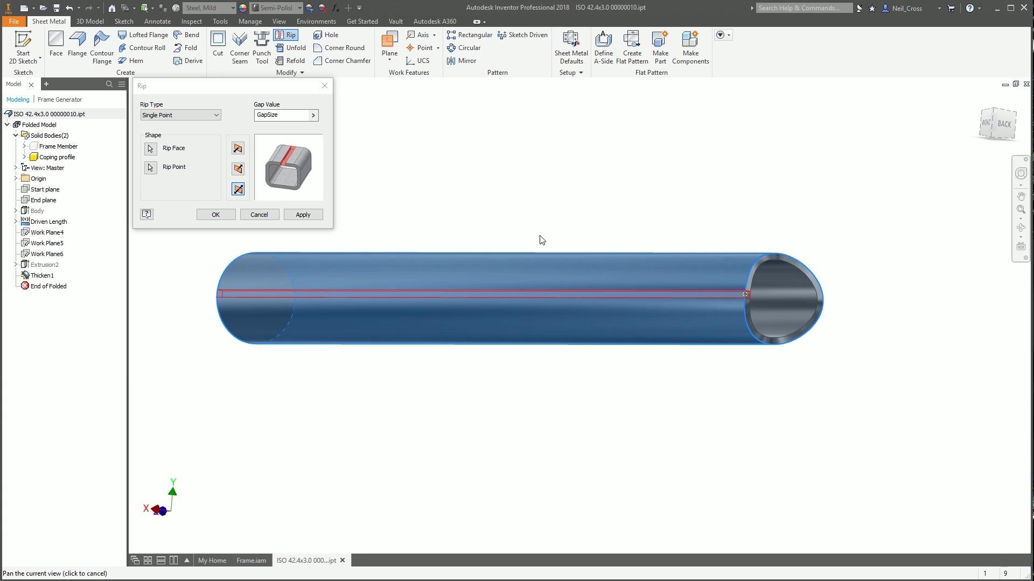
# Set the rip's gap value to 0.1 mm and create the single-point rip along the tube
pyautogui.moveTo(280, 115); pyautogui.dragTo(226, 119)
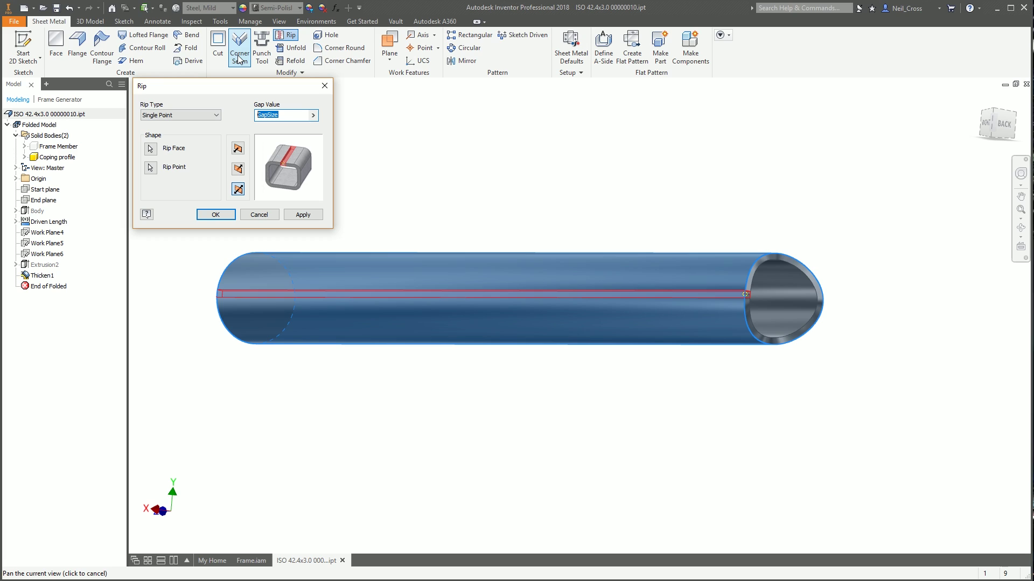
pyautogui.write('0.1')
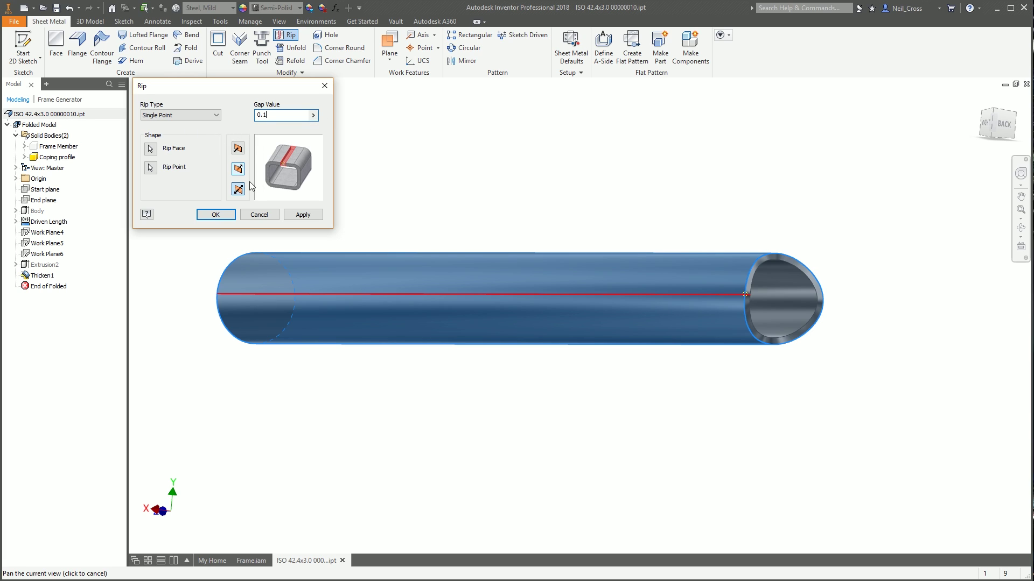
pyautogui.click(171, 115)
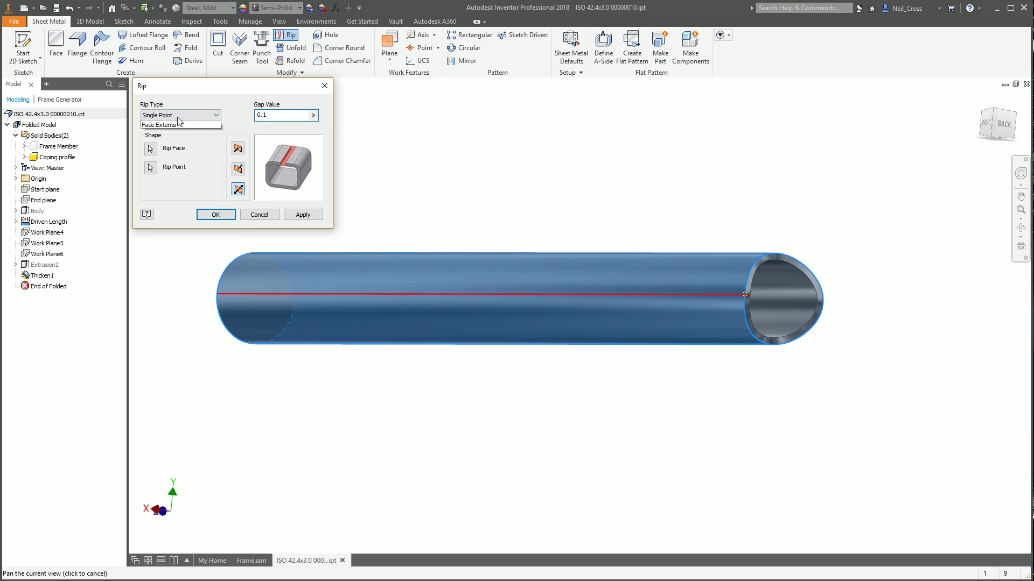
pyautogui.click(168, 125)
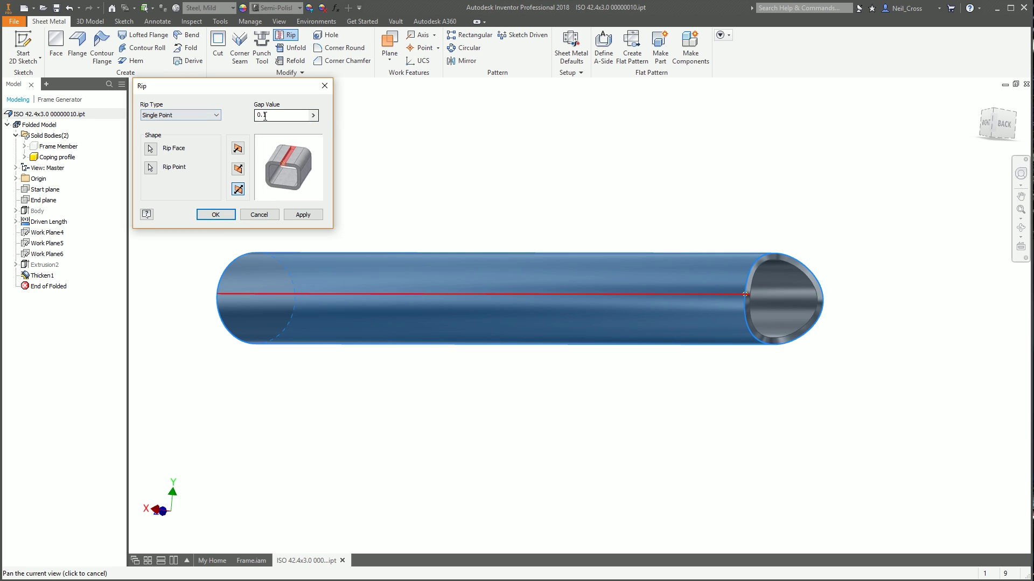
pyautogui.click(216, 214)
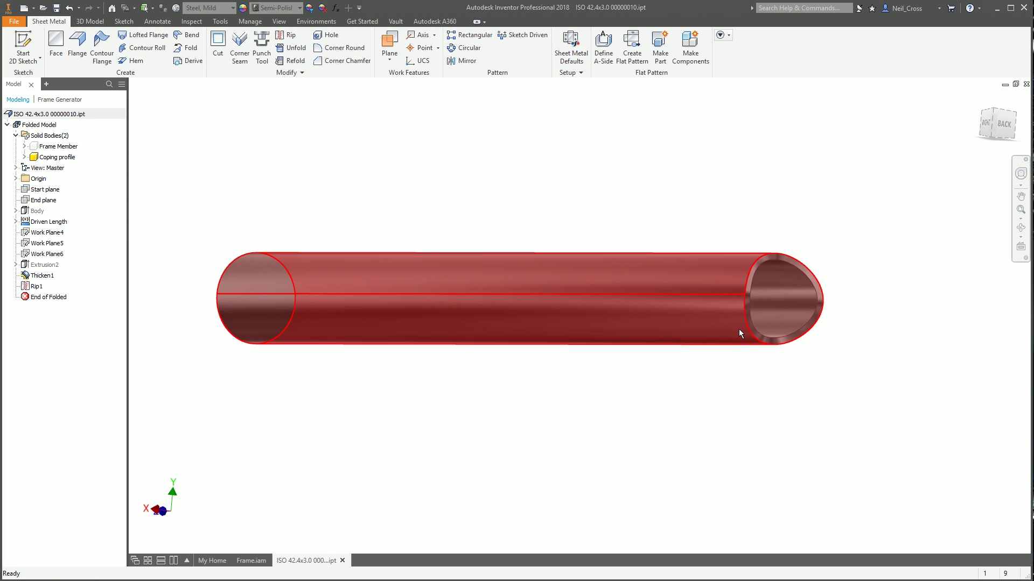
# Start an Unfold of the ripped Coping profile, using the lengthwise edge at the rip as the stationary reference
pyautogui.scroll(-3, 741, 319)
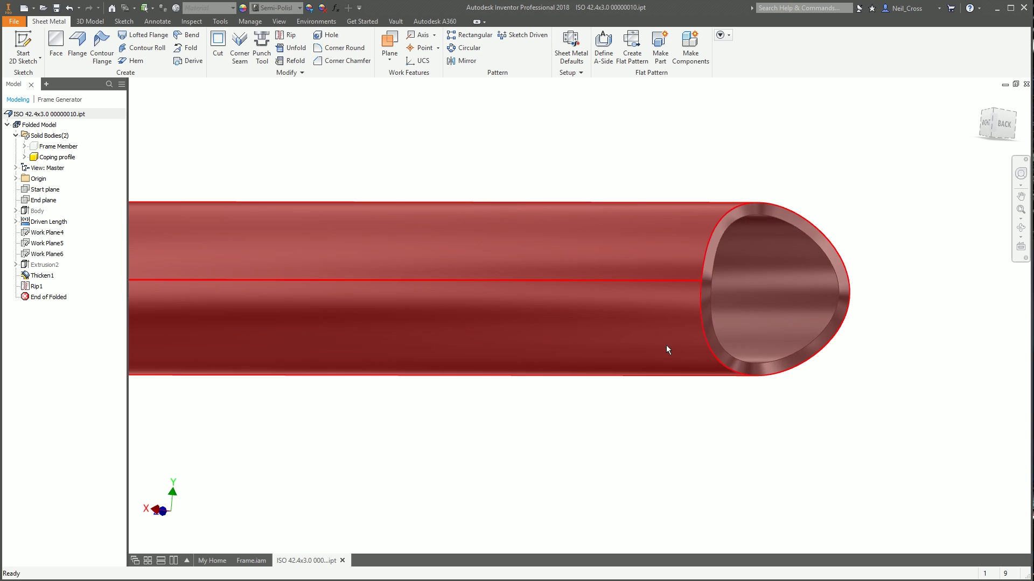
pyautogui.scroll(2, 418, 206)
pyautogui.moveTo(418, 202); pyautogui.dragTo(579, 243, button='middle')
pyautogui.scroll(2, 580, 243)
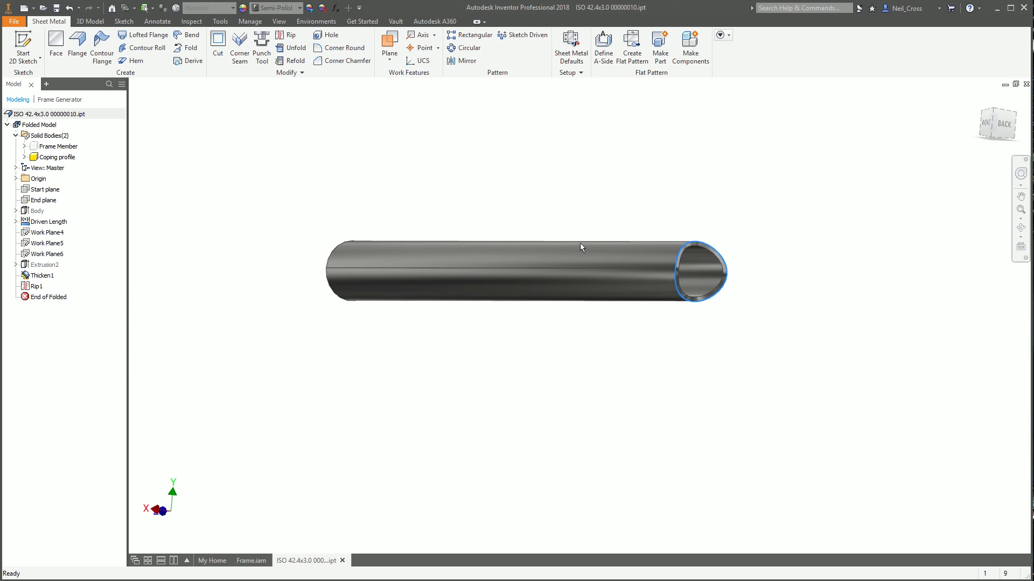
pyautogui.scroll(-3, 580, 243)
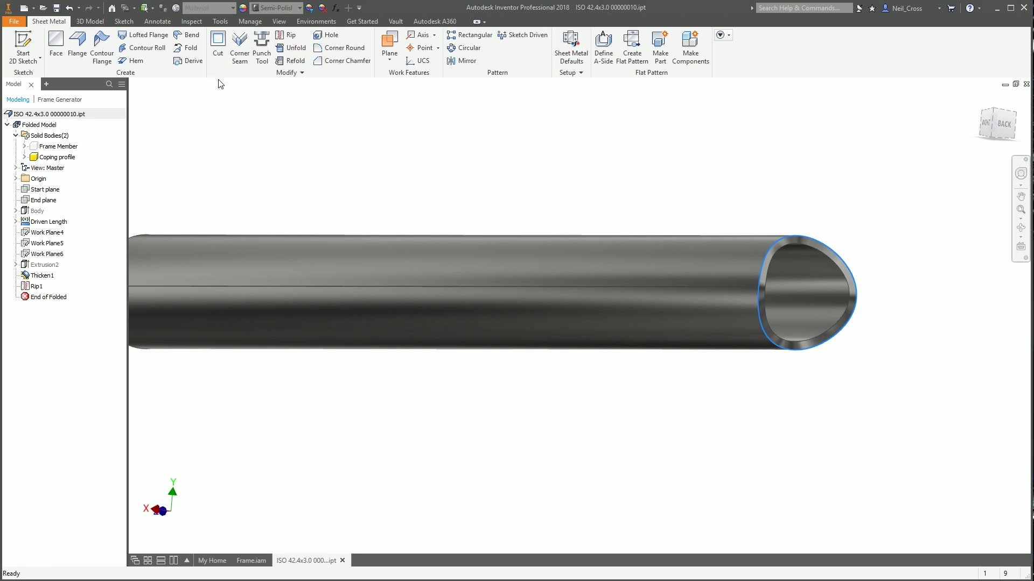
pyautogui.click(295, 49)
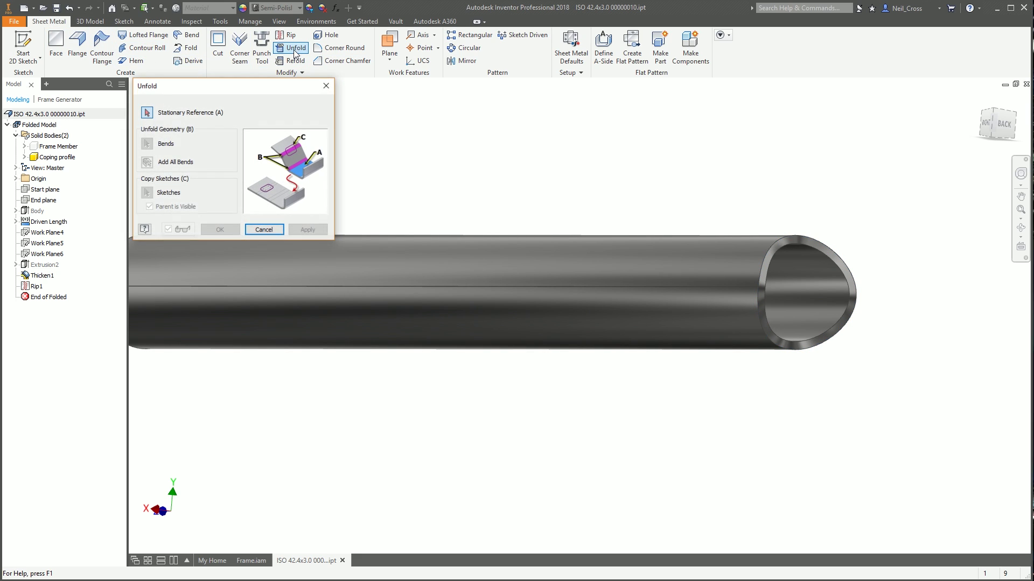
pyautogui.click(702, 252)
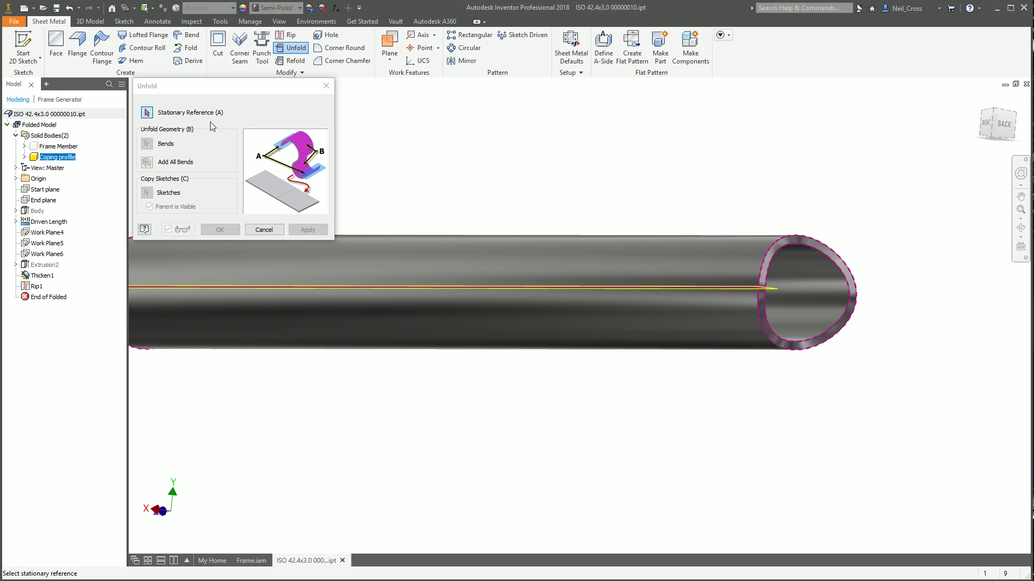
pyautogui.click(145, 113)
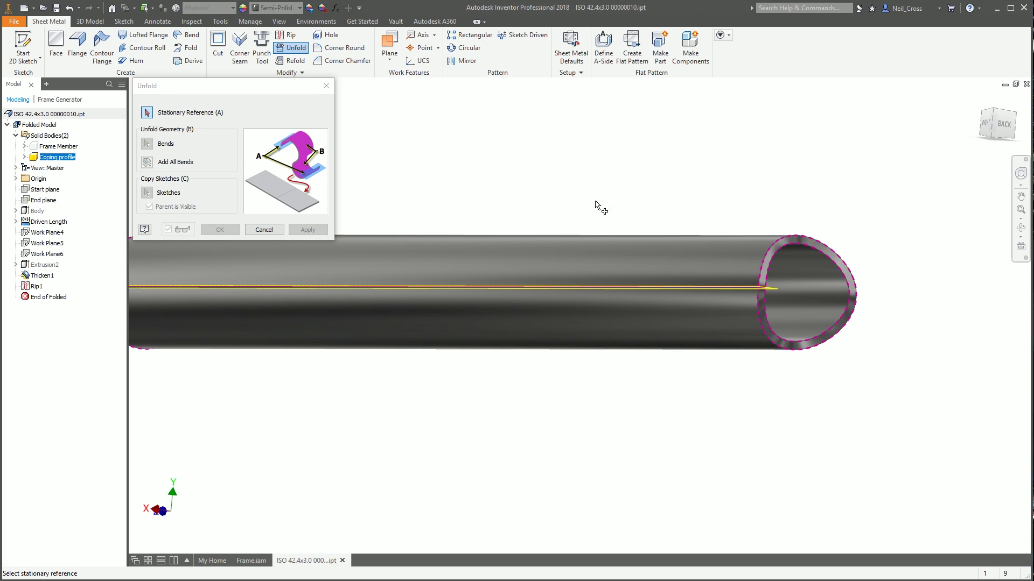
pyautogui.click(735, 290)
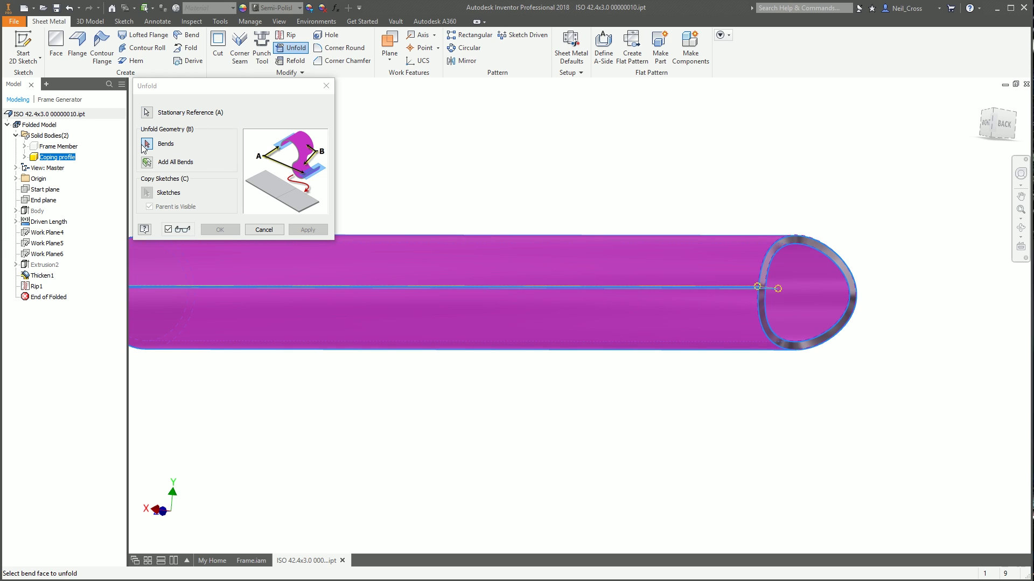
# Add all bends to the unfold and flatten the Coping profile body
pyautogui.click(147, 162)
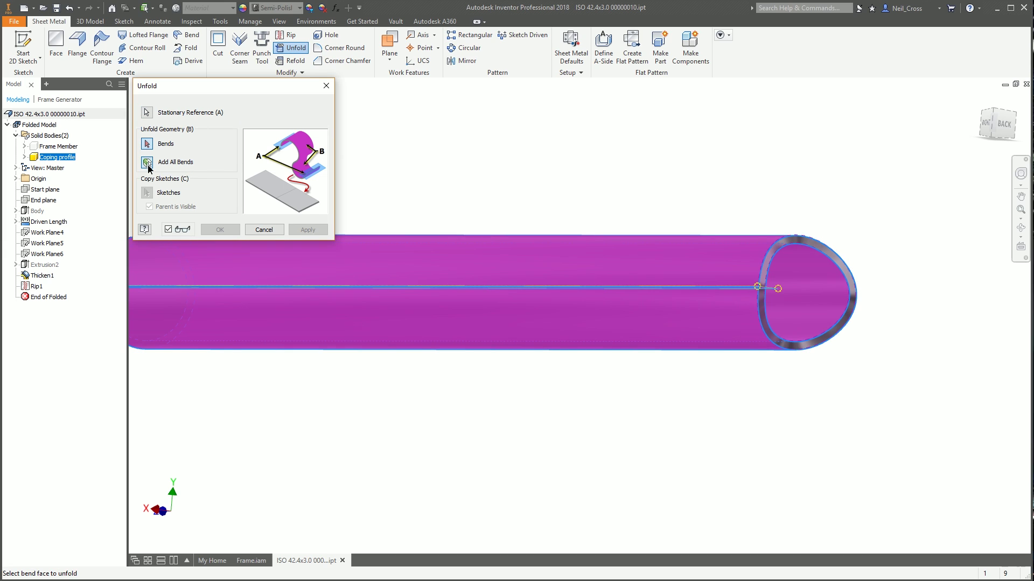
pyautogui.scroll(-2, 687, 327)
pyautogui.scroll(-2, 688, 327)
pyautogui.keyDown('shift'); pyautogui.moveTo(701, 337); pyautogui.dragTo(787, 246, button='middle'); pyautogui.keyUp('shift')
pyautogui.keyDown('shift'); pyautogui.moveTo(615, 345); pyautogui.dragTo(679, 351, button='middle'); pyautogui.keyUp('shift')
pyautogui.scroll(3, 680, 351)
pyautogui.moveTo(638, 257); pyautogui.dragTo(518, 262, button='middle')
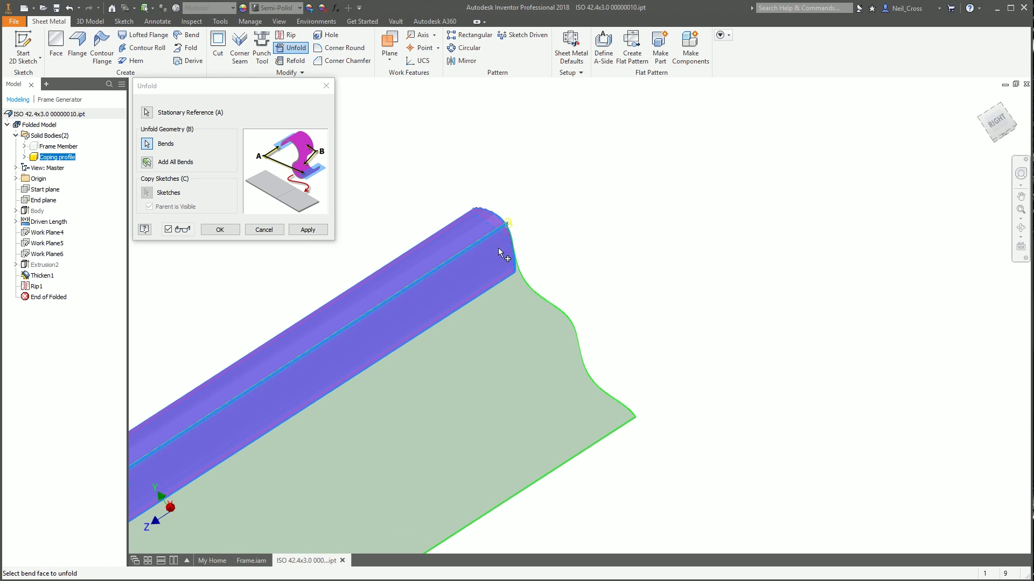
pyautogui.click(219, 229)
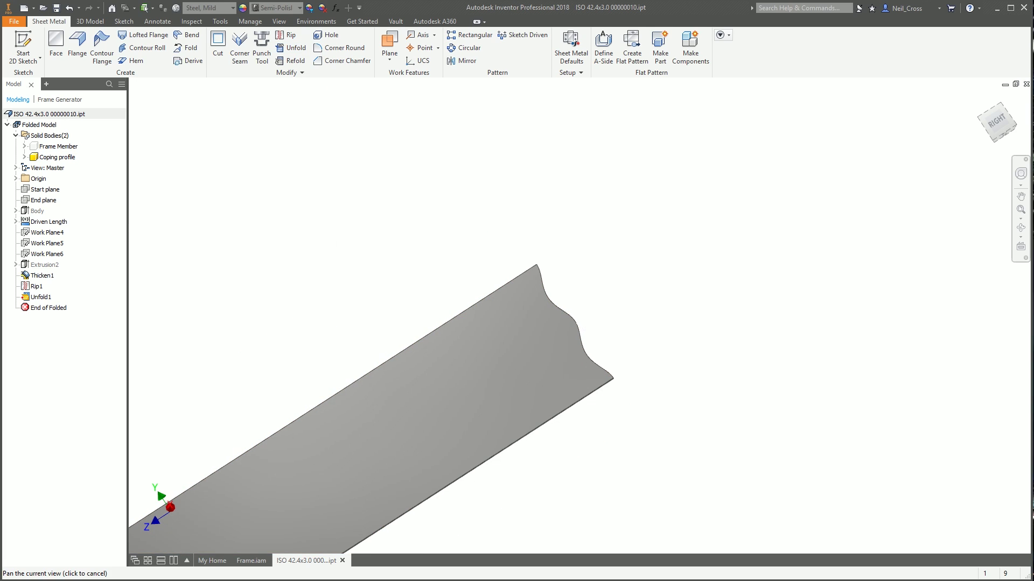
# Make the Frame Member solid body visible again alongside the flattened Coping profile
pyautogui.moveTo(638, 319); pyautogui.dragTo(649, 256, button='middle')
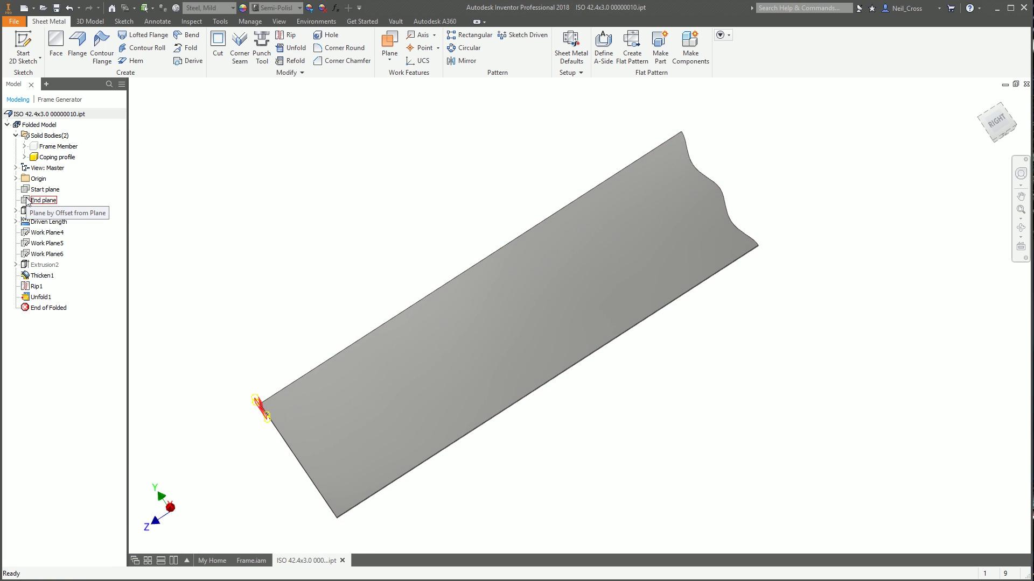
pyautogui.rightClick(56, 147)
pyautogui.click(77, 220)
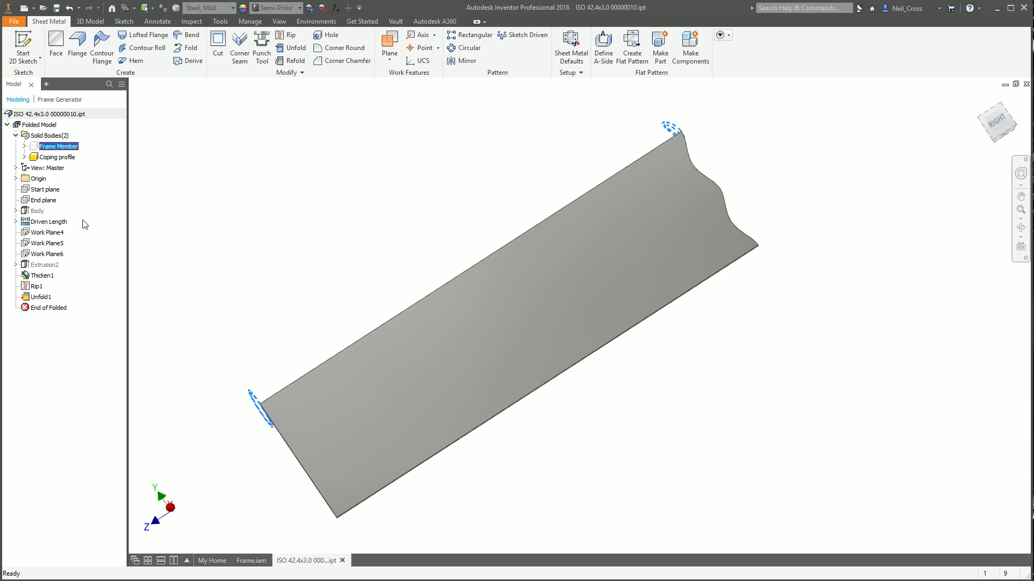
pyautogui.moveTo(566, 238)
pyautogui.keyDown('shift'); pyautogui.mouseDown(button='middle')
pyautogui.moveTo(540, 353)
pyautogui.moveTo(516, 230)
pyautogui.moveTo(447, 237)
pyautogui.moveTo(533, 323)
pyautogui.moveTo(595, 328)
pyautogui.moveTo(627, 287)
pyautogui.mouseUp(button='middle'); pyautogui.keyUp('shift')
pyautogui.scroll(-3, 549, 368)
pyautogui.moveTo(631, 392); pyautogui.dragTo(619, 310, button='middle')
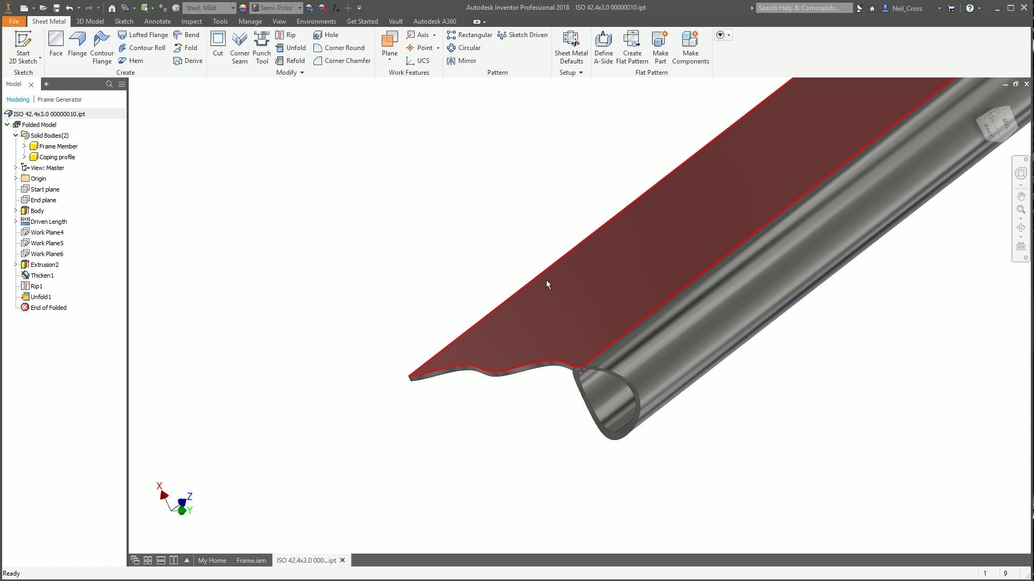
pyautogui.moveTo(537, 409); pyautogui.dragTo(453, 399, button='middle')
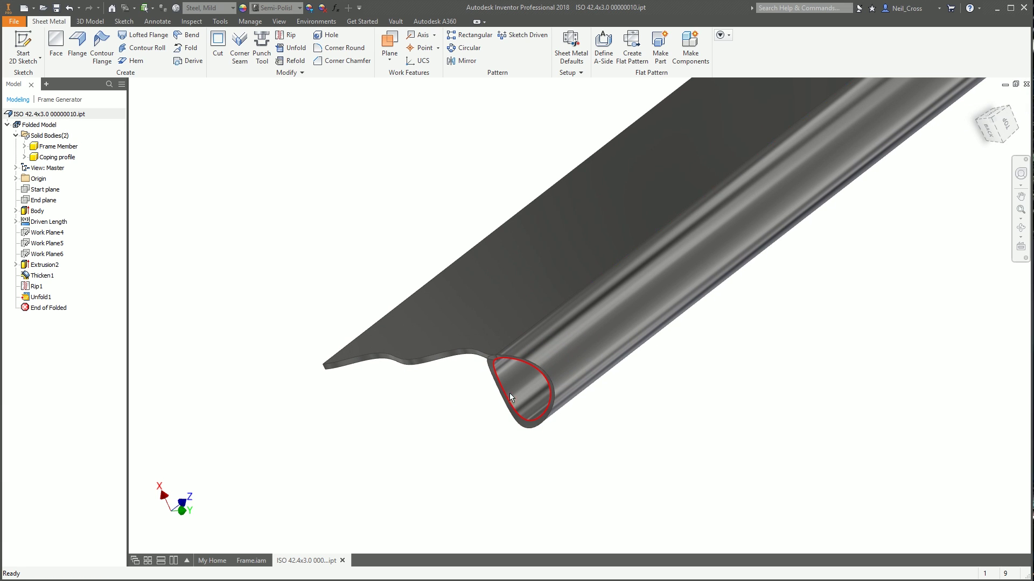
# Switch to the Frame.iam assembly and examine the cross tube and its flattened profile from several sides
pyautogui.click(251, 561)
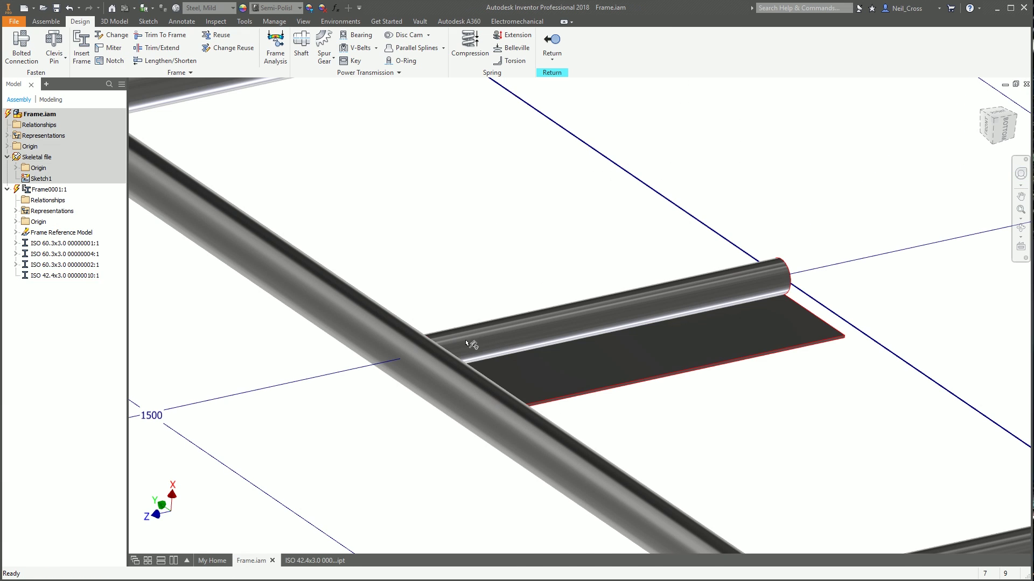
pyautogui.keyDown('shift'); pyautogui.moveTo(595, 358); pyautogui.dragTo(592, 226, button='middle'); pyautogui.keyUp('shift')
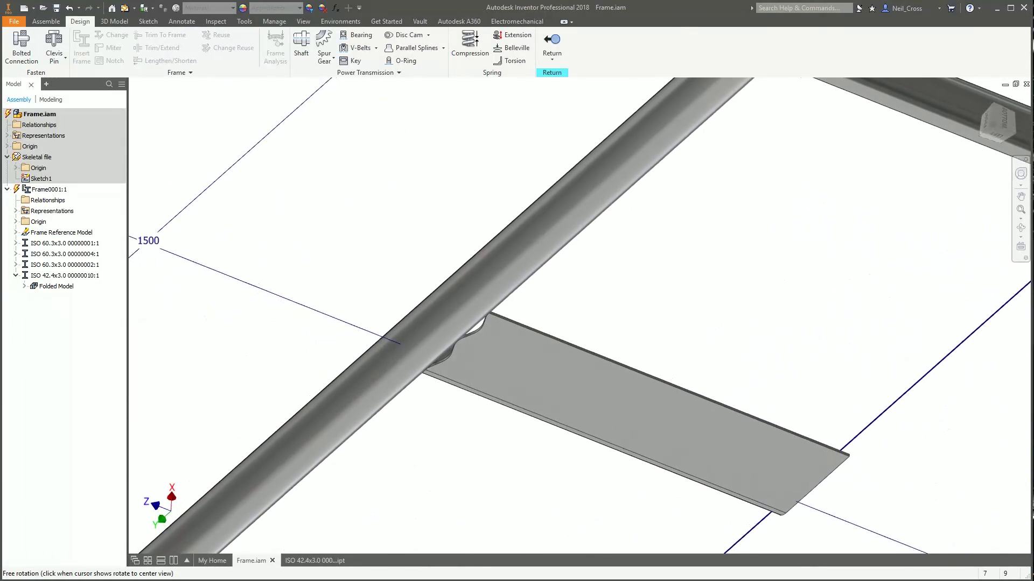
pyautogui.keyDown('shift'); pyautogui.moveTo(484, 280); pyautogui.dragTo(558, 348, button='middle'); pyautogui.keyUp('shift')
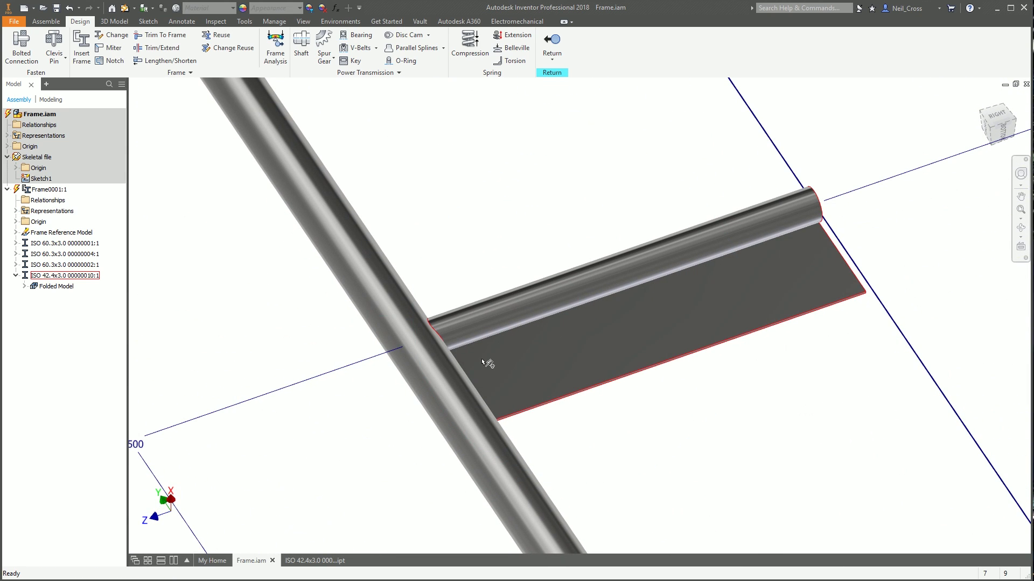
pyautogui.keyDown('shift'); pyautogui.moveTo(444, 339); pyautogui.dragTo(617, 338, button='middle'); pyautogui.keyUp('shift')
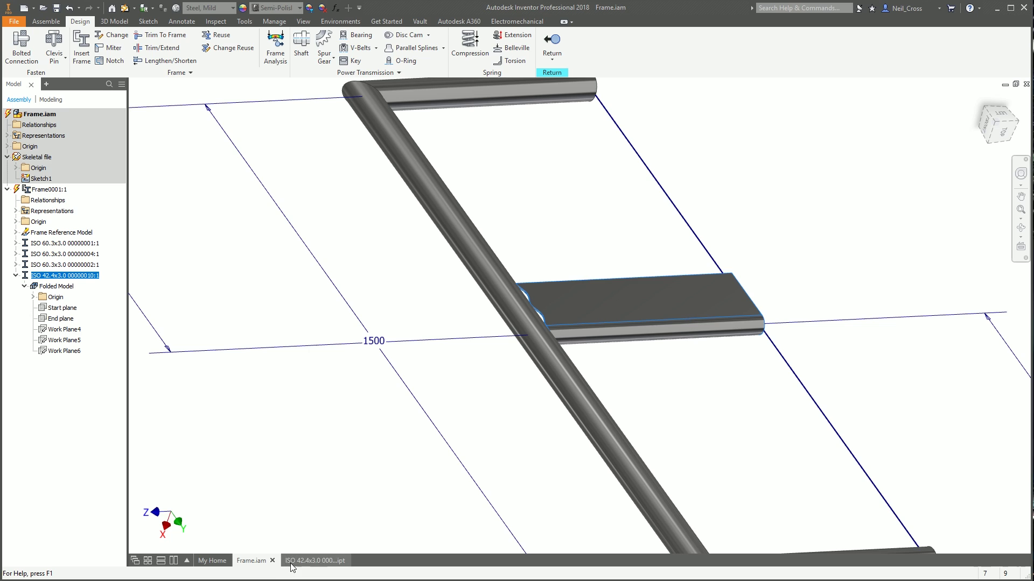
# Hide the Coping profile solid body in the cross tube part, and save and close that part
pyautogui.click(306, 560)
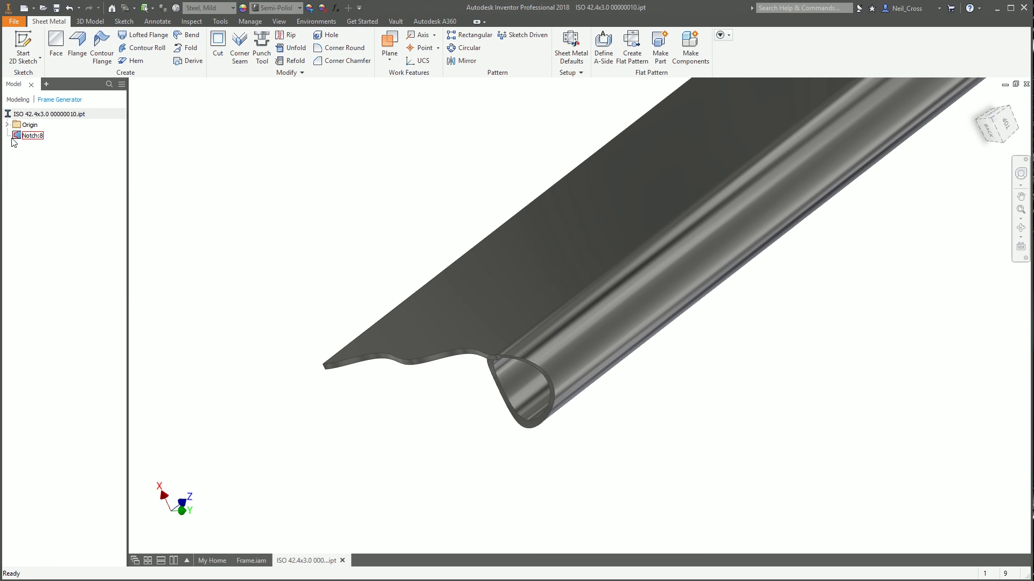
pyautogui.click(19, 103)
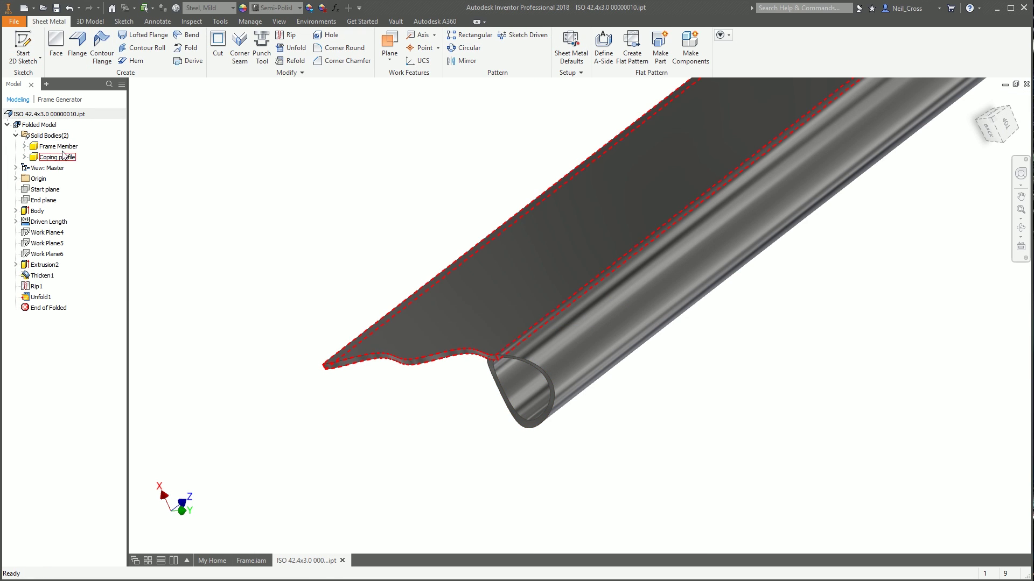
pyautogui.rightClick(47, 147)
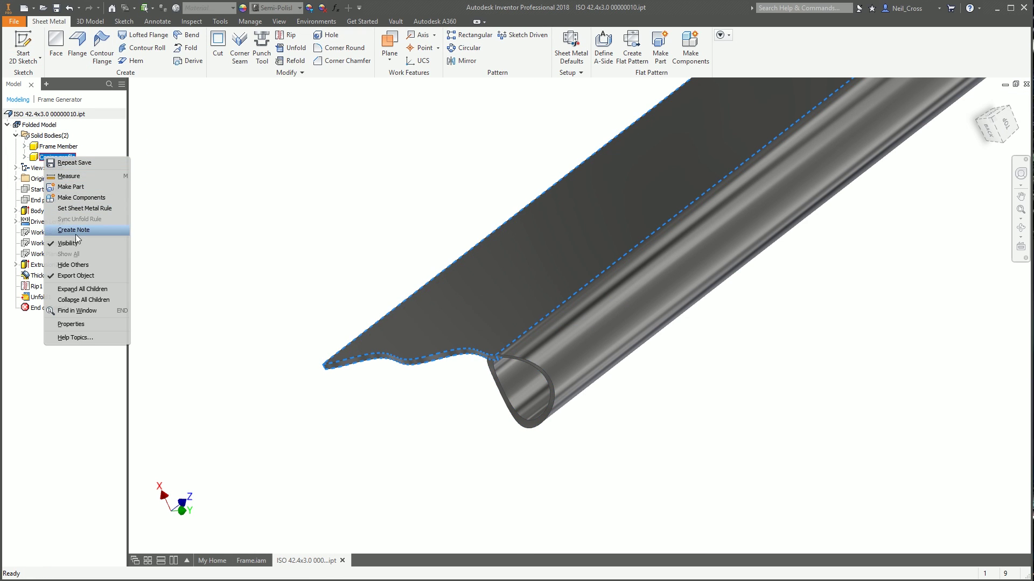
pyautogui.click(88, 251)
pyautogui.click(56, 9)
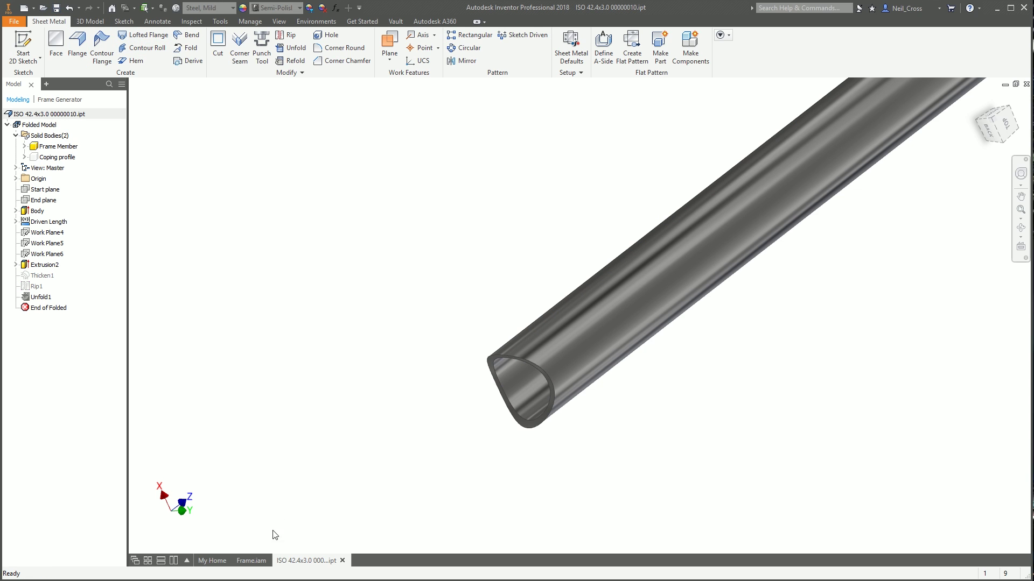
pyautogui.click(342, 561)
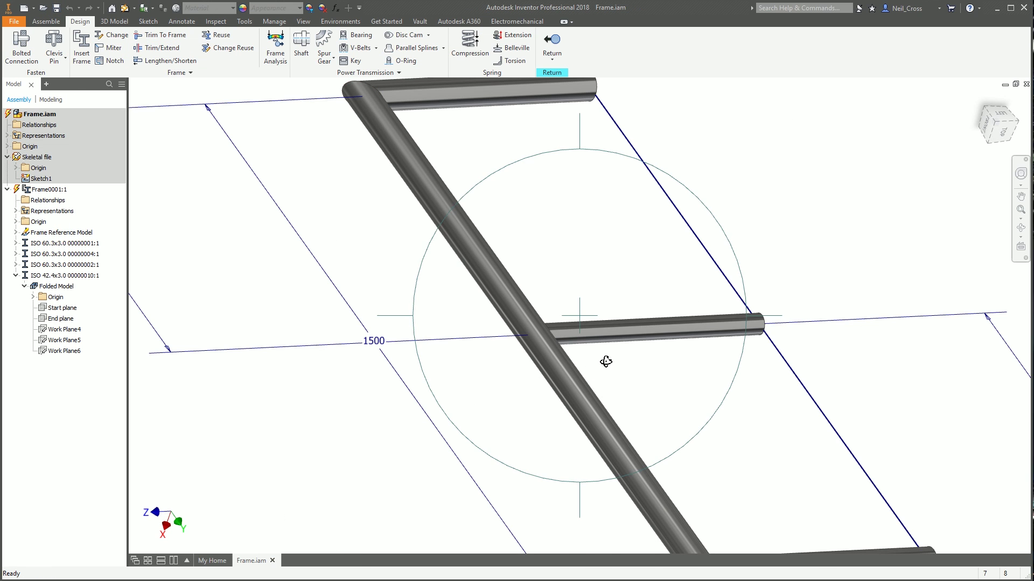
# Return to the top-level assembly, set the 750 mm dimension in the skeletal file to 850 mm, and return to update the frame
pyautogui.keyDown('shift'); pyautogui.moveTo(606, 361); pyautogui.dragTo(587, 401, button='middle'); pyautogui.keyUp('shift')
pyautogui.scroll(-5, 585, 401)
pyautogui.press('Escape')
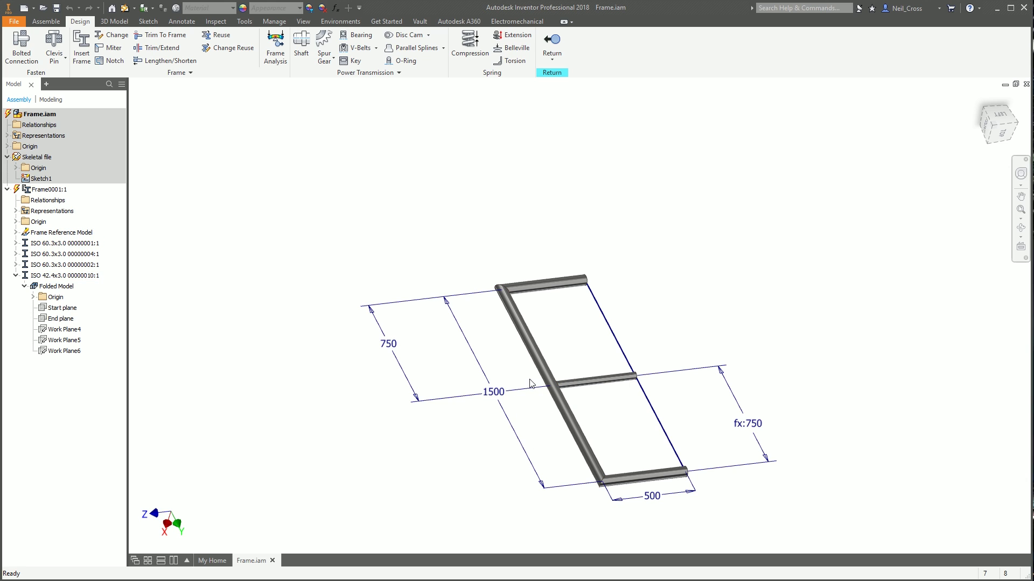
pyautogui.click(552, 43)
pyautogui.doubleClick(36, 156)
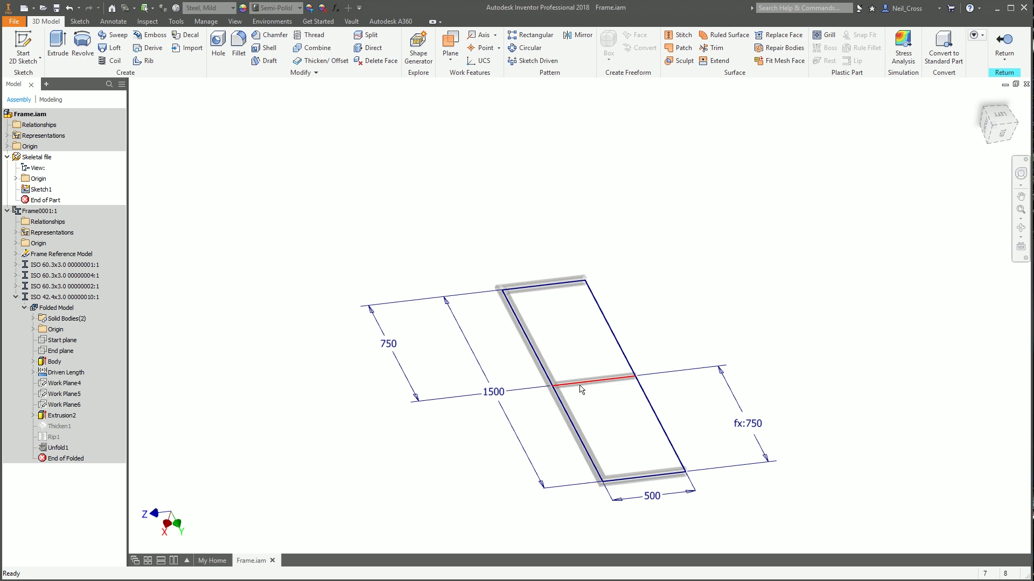
pyautogui.doubleClick(388, 345)
pyautogui.write('850')
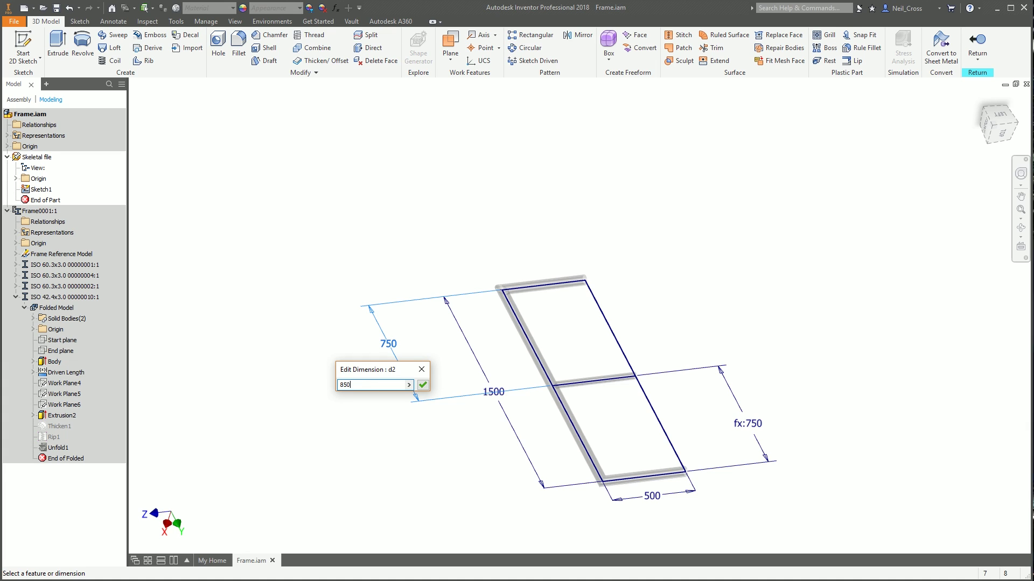
pyautogui.press('Return')
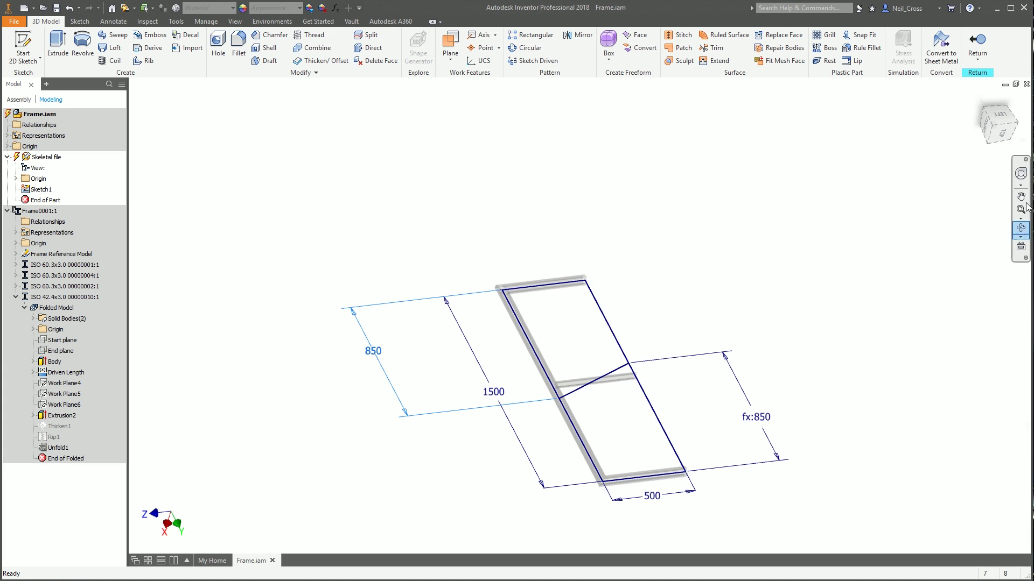
pyautogui.click(977, 43)
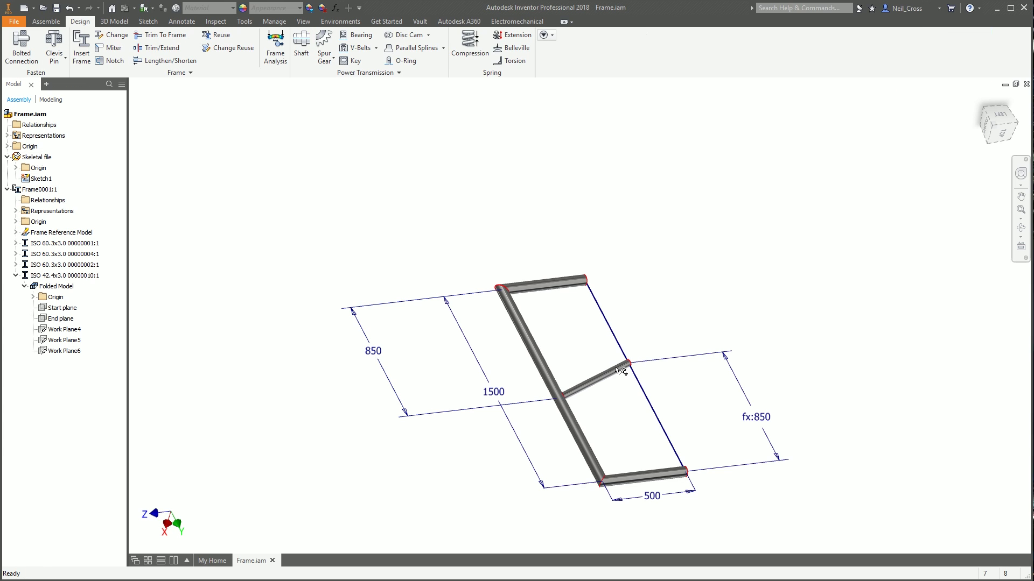
# Open the Frame0001 subassembly and, from it, the angled ISO 42.4x3.0 cross tube part in its own window
pyautogui.click(587, 393)
pyautogui.rightClick(587, 393)
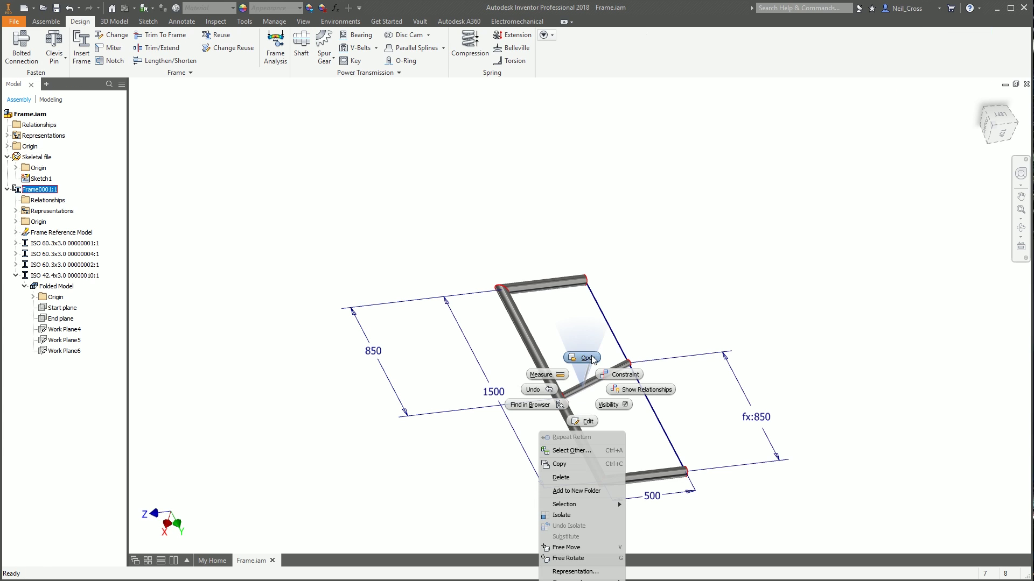
pyautogui.click(592, 360)
pyautogui.keyDown('shift'); pyautogui.moveTo(641, 242); pyautogui.dragTo(511, 294, button='middle'); pyautogui.keyUp('shift')
pyautogui.click(561, 303)
pyautogui.rightClick(560, 303)
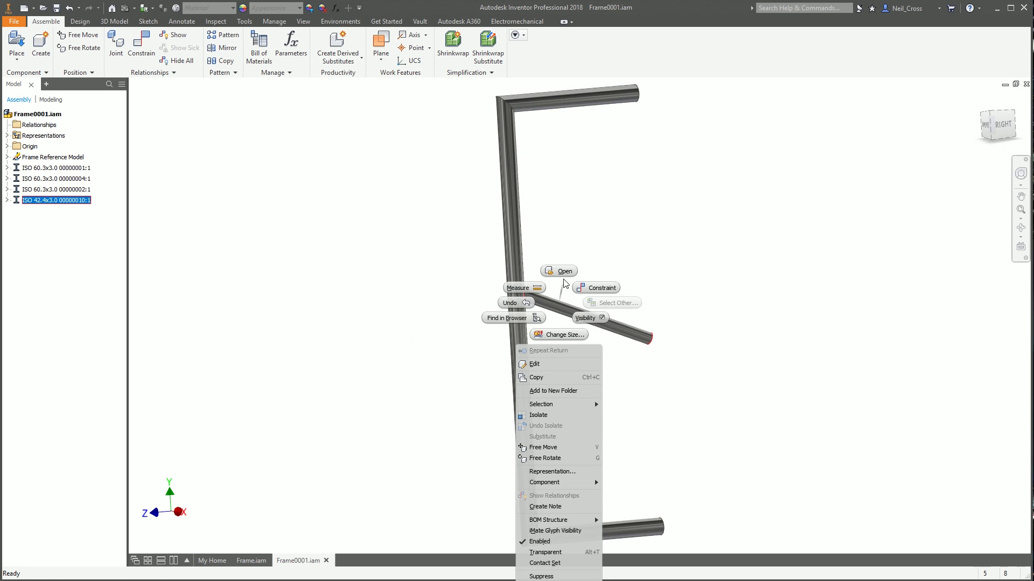
pyautogui.click(561, 272)
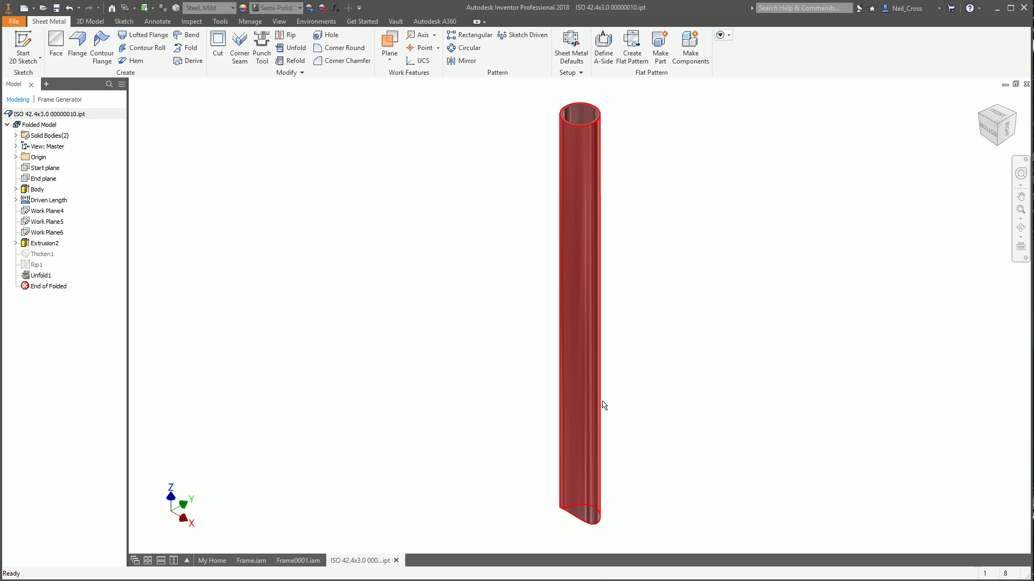
# Make the Coping profile solid body visible in the cross tube part and view its notched end beside the tube
pyautogui.moveTo(602, 406); pyautogui.dragTo(603, 259, button='middle')
pyautogui.keyDown('shift'); pyautogui.moveTo(573, 392); pyautogui.dragTo(560, 318, button='middle'); pyautogui.keyUp('shift')
pyautogui.click(16, 135)
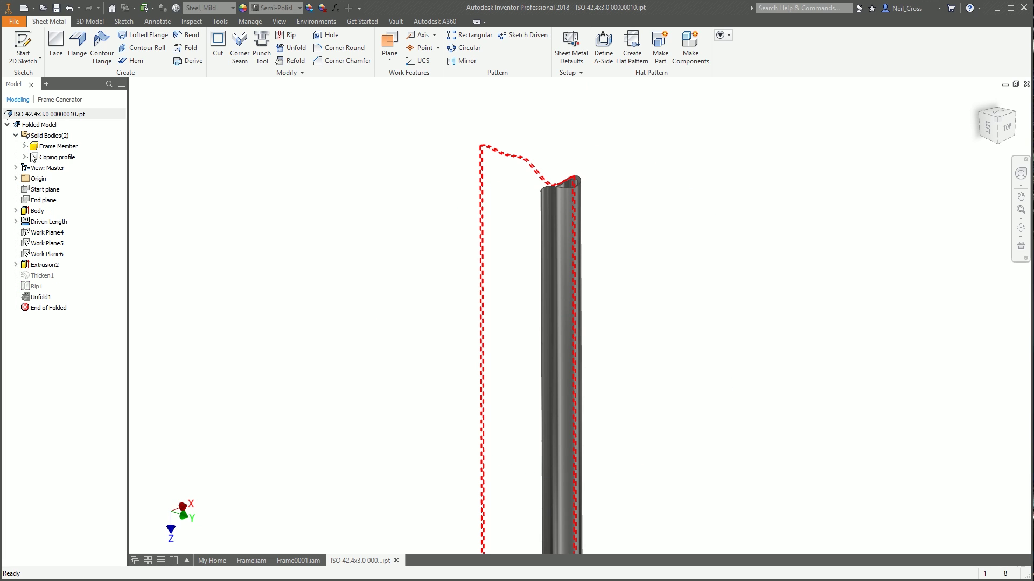
pyautogui.rightClick(47, 158)
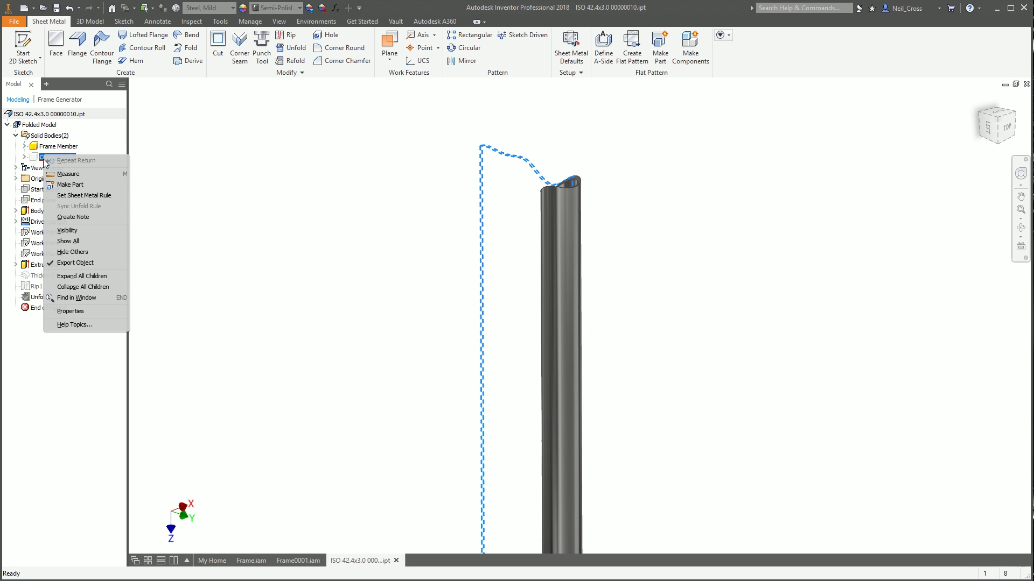
pyautogui.click(73, 236)
pyautogui.keyDown('shift'); pyautogui.moveTo(496, 235); pyautogui.dragTo(609, 229, button='middle'); pyautogui.keyUp('shift')
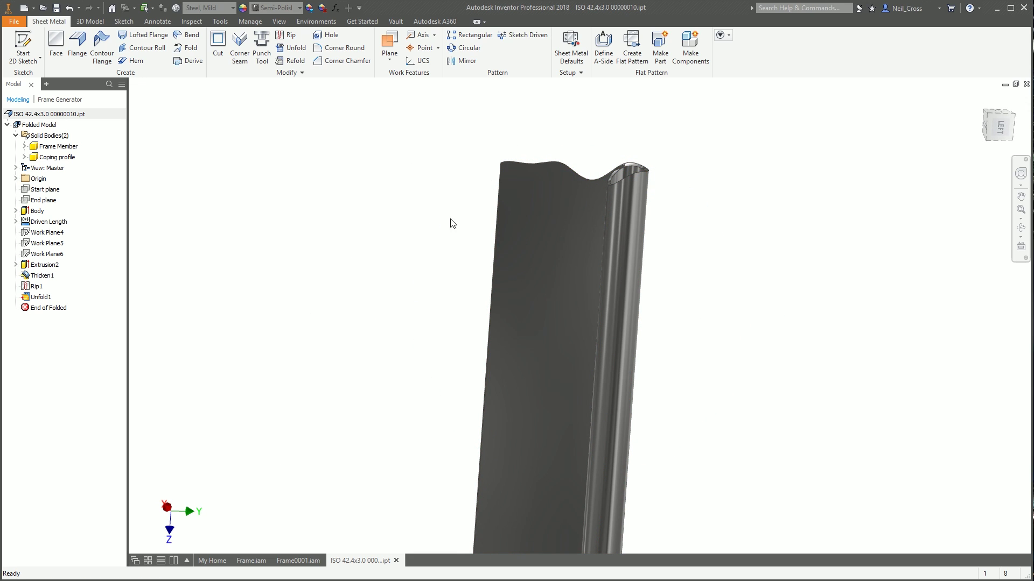
# Create a new drawing and choose ISO 42.4x3.0 00000010.ipt as the model for its base view
pyautogui.click(25, 8)
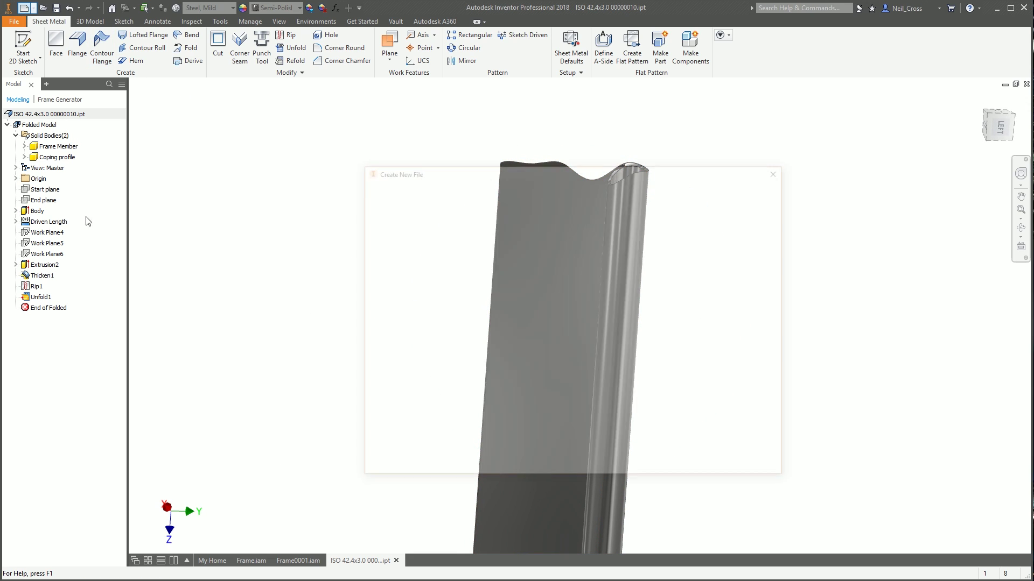
pyautogui.doubleClick(548, 356)
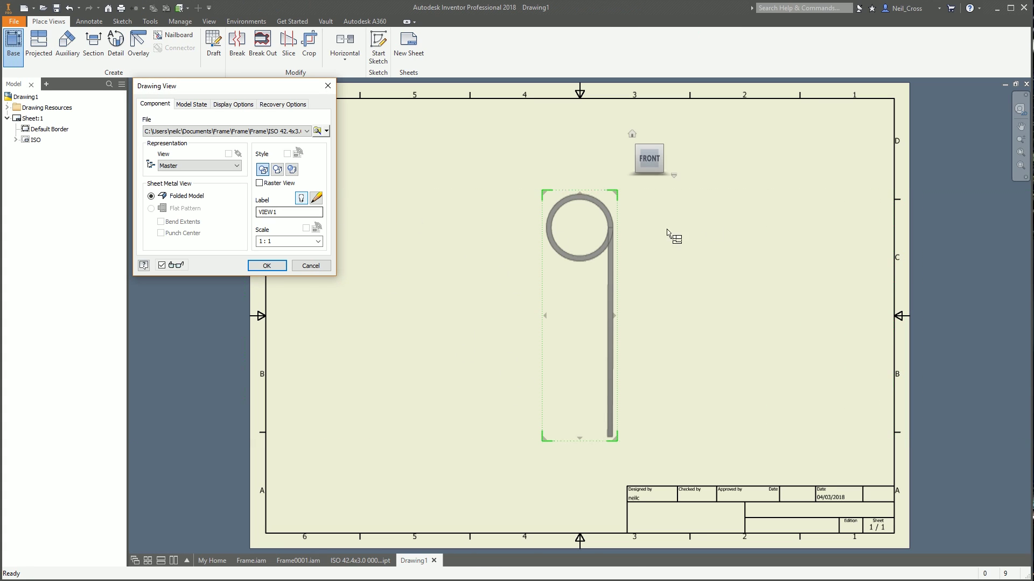
pyautogui.click(306, 130)
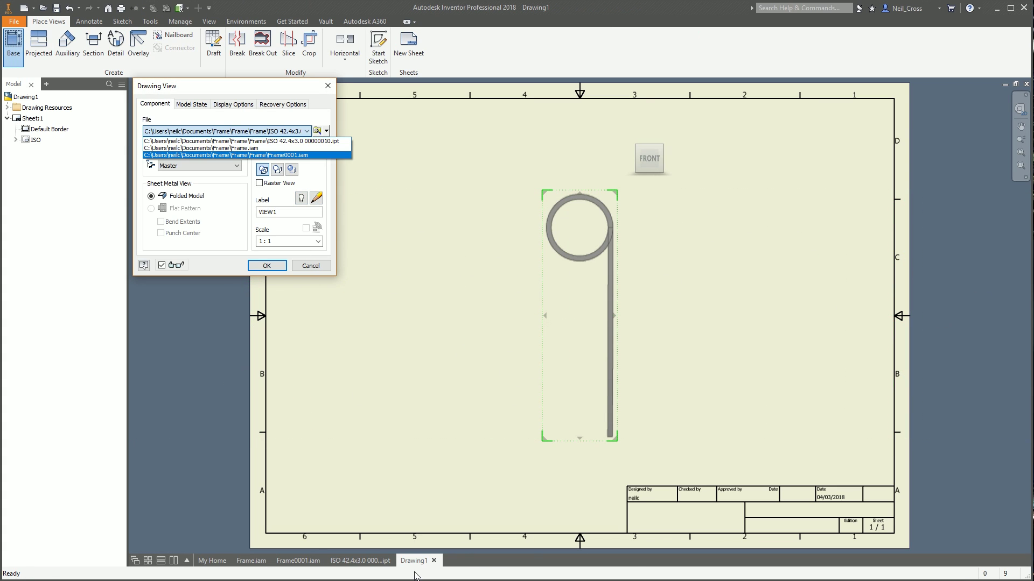
pyautogui.click(251, 140)
# Orient the base view to LEFT, set its scale to 1:1, and place it on the sheet
pyautogui.click(669, 158)
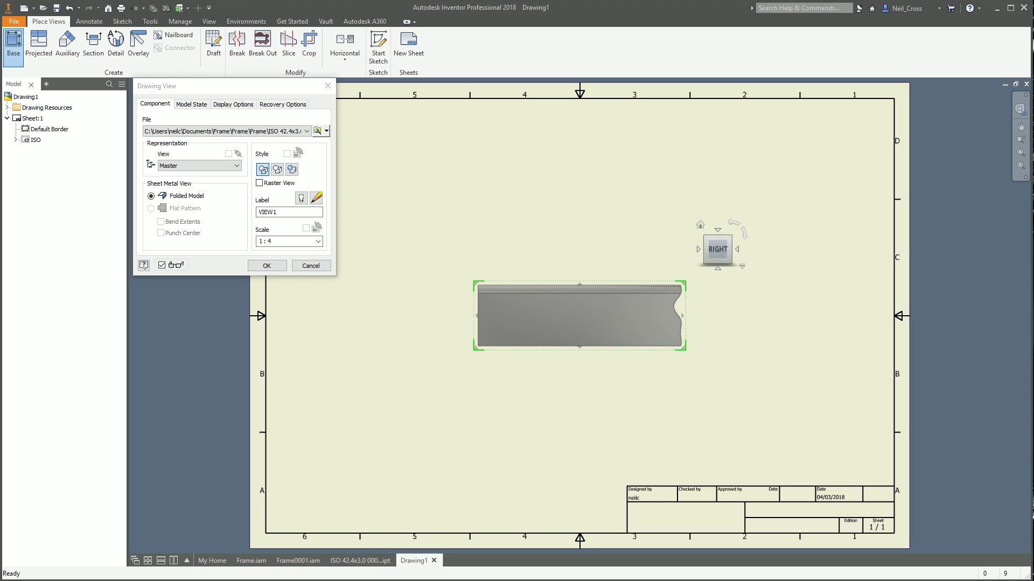
pyautogui.click(736, 249)
pyautogui.click(737, 249)
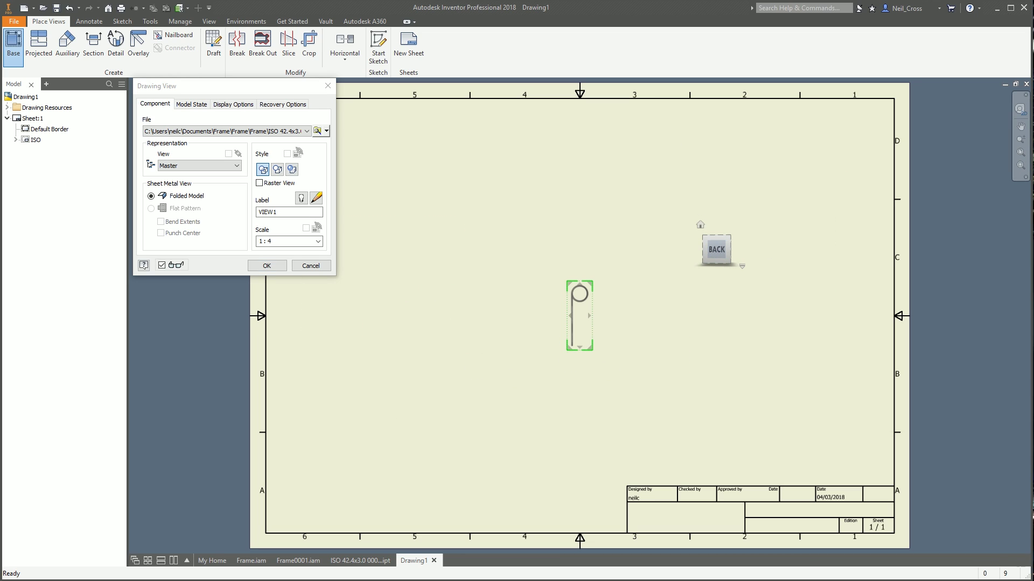
pyautogui.click(738, 249)
pyautogui.moveTo(279, 241); pyautogui.dragTo(256, 241)
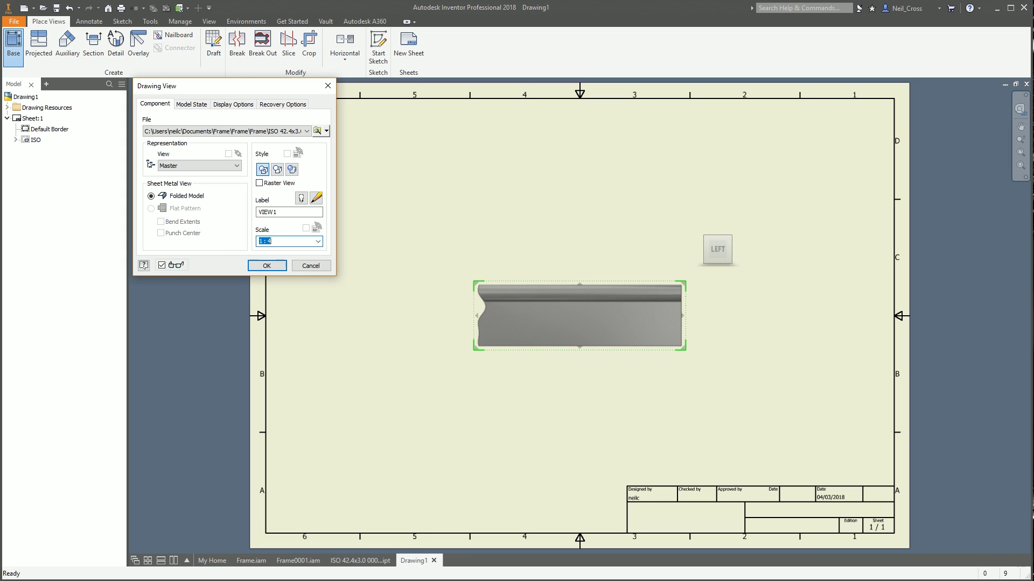
pyautogui.click(271, 267)
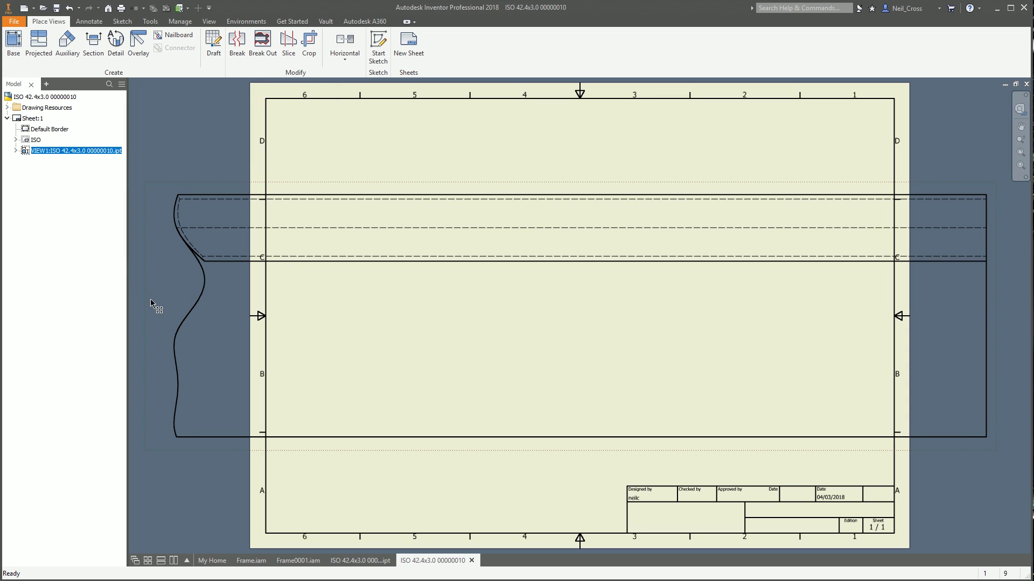
# Hide the Frame Member solid body in the drawing view and move the view so the notched end lies within the sheet border
pyautogui.moveTo(367, 261); pyautogui.dragTo(347, 285)
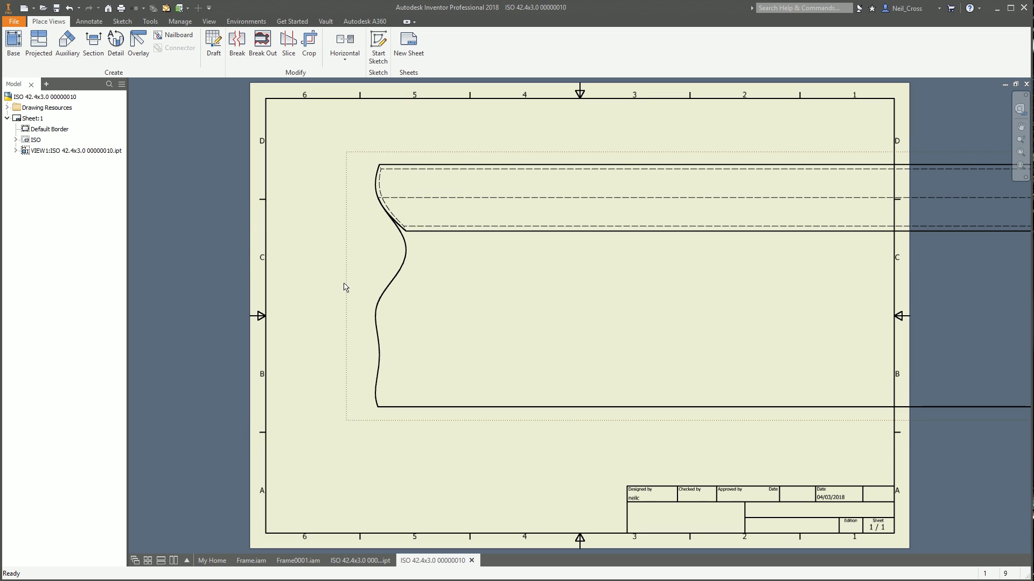
pyautogui.click(16, 151)
pyautogui.click(24, 161)
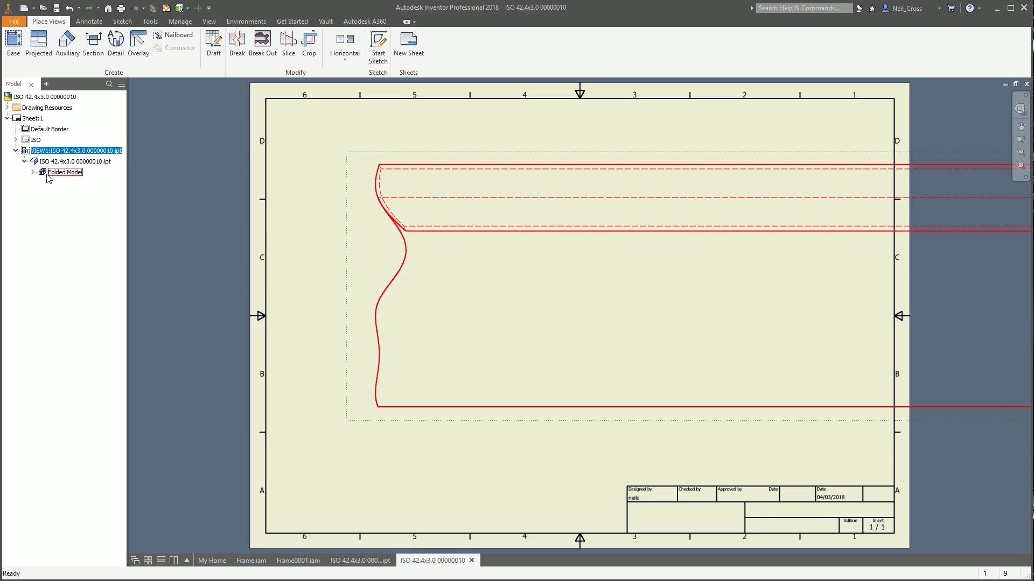
pyautogui.click(33, 172)
pyautogui.click(42, 183)
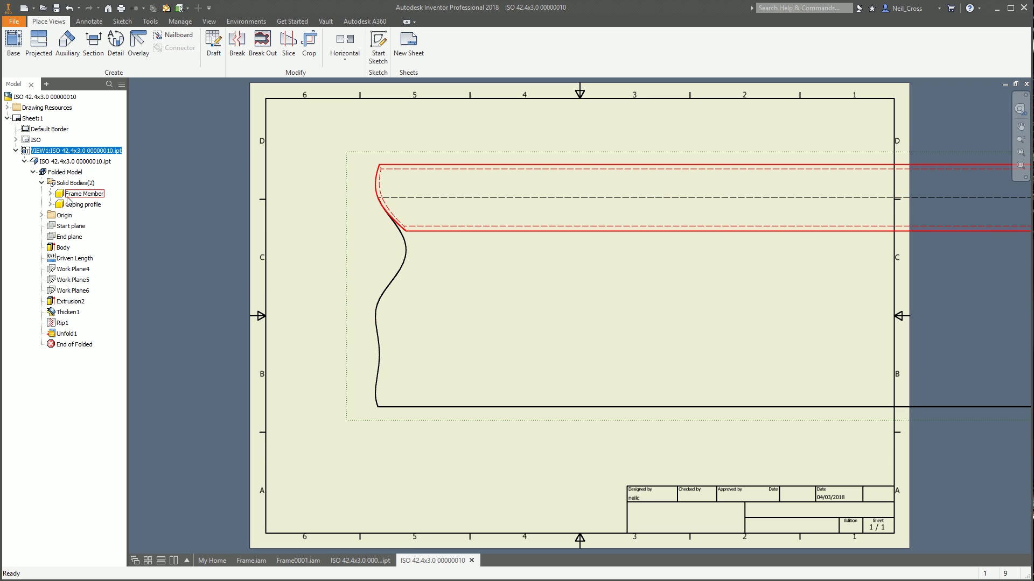
pyautogui.click(78, 194)
pyautogui.rightClick(79, 193)
pyautogui.click(89, 215)
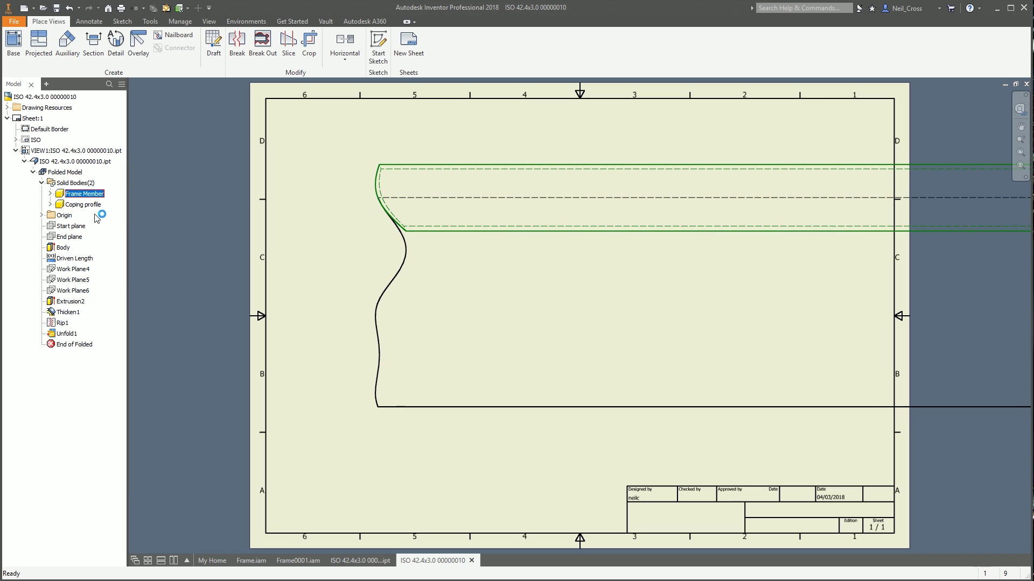
pyautogui.moveTo(344, 289); pyautogui.dragTo(319, 296)
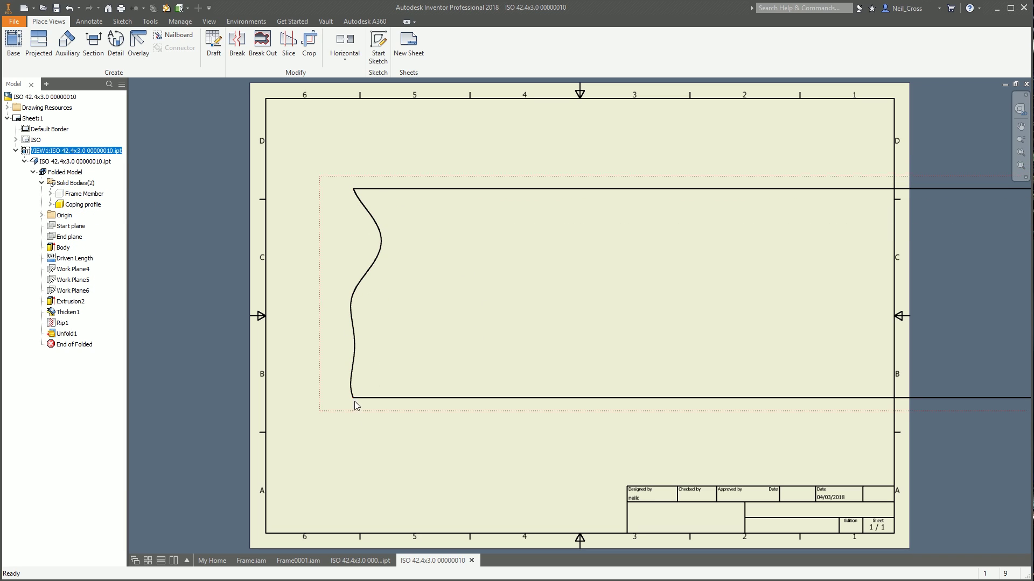
# Switch to Frame.iam, set the skeletal file's 850 mm dimension to 750 mm, and return to update the frame
pyautogui.click(297, 560)
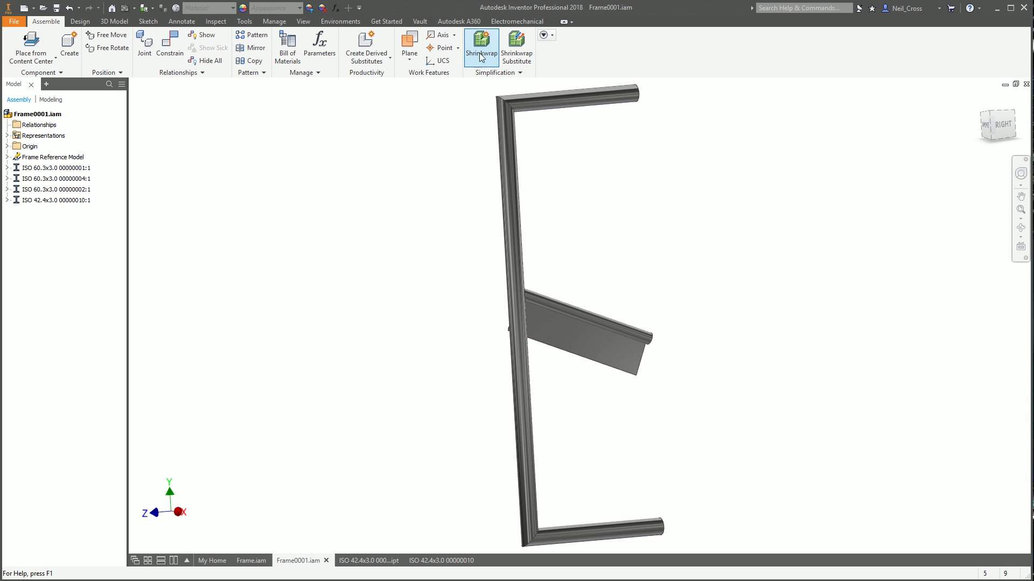
pyautogui.click(251, 561)
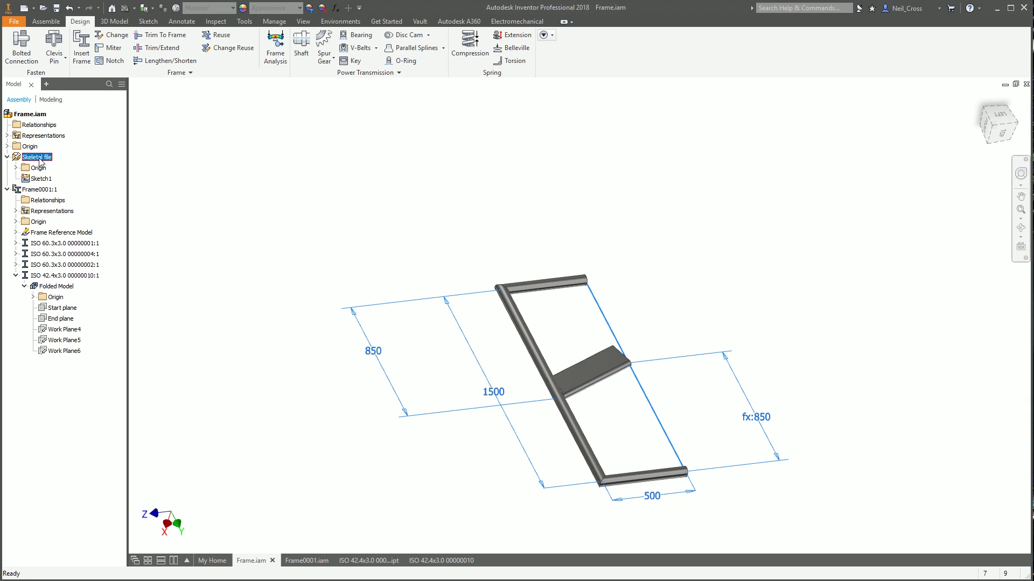
pyautogui.doubleClick(373, 351)
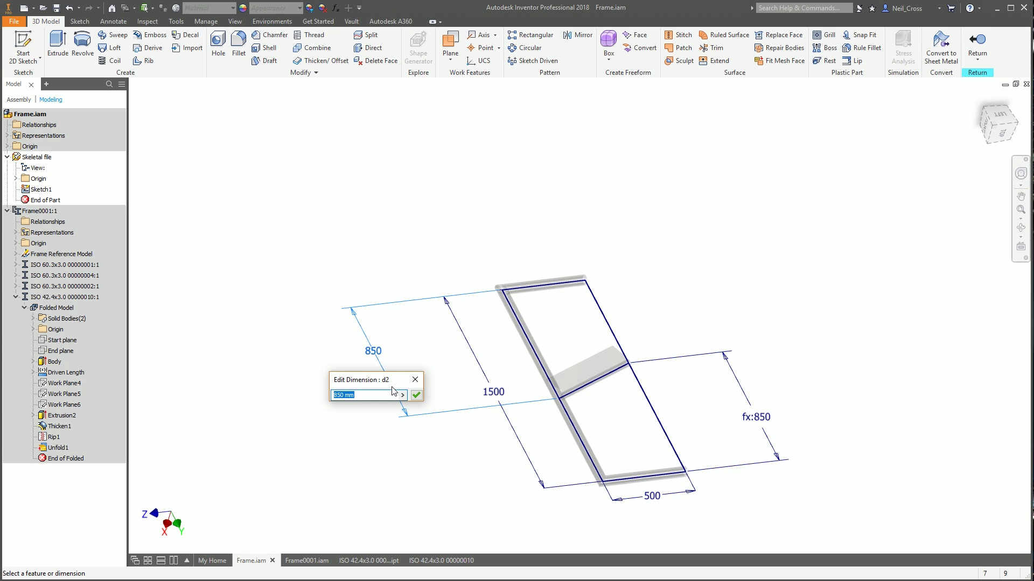
pyautogui.write('750')
pyautogui.press('Return')
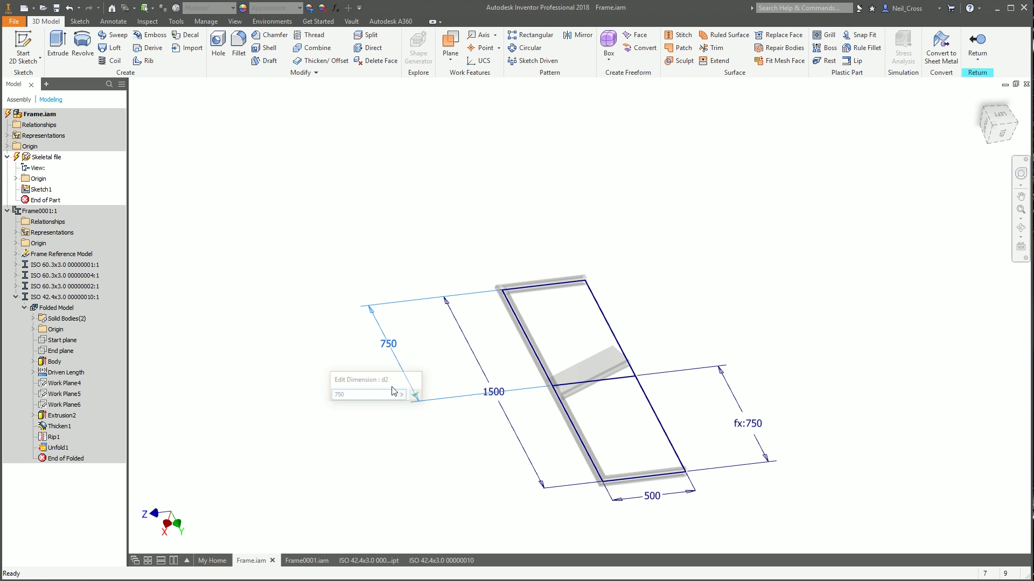
pyautogui.click(977, 42)
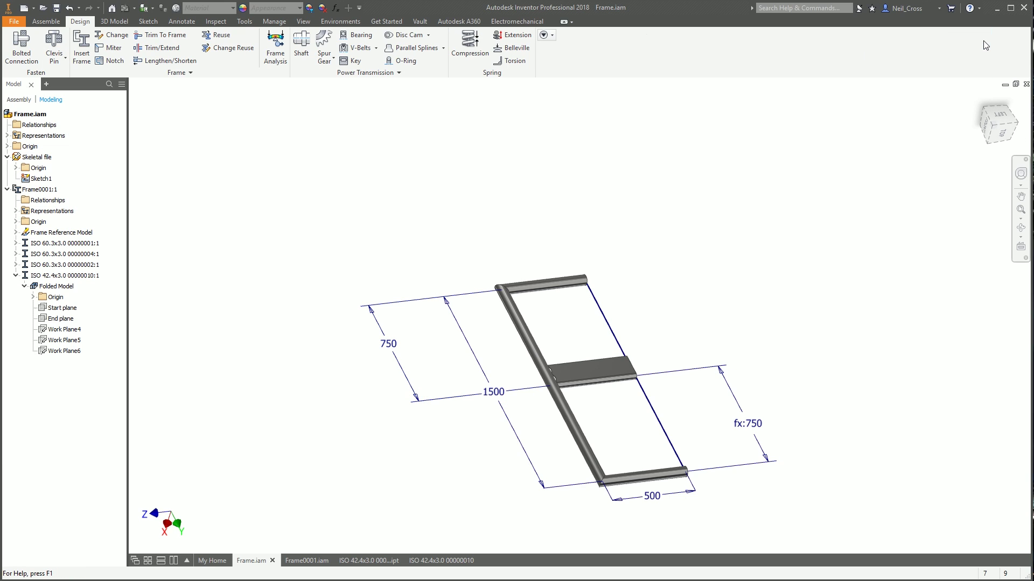
# Review the updated template in the drawing, and hide the Coping profile solid body in the cross tube part
pyautogui.click(422, 560)
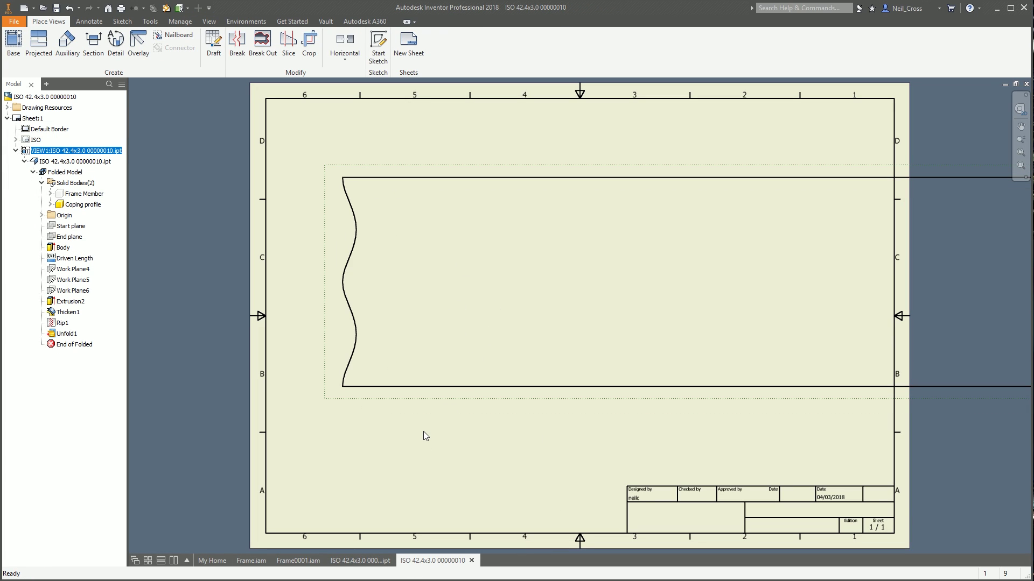
pyautogui.click(373, 563)
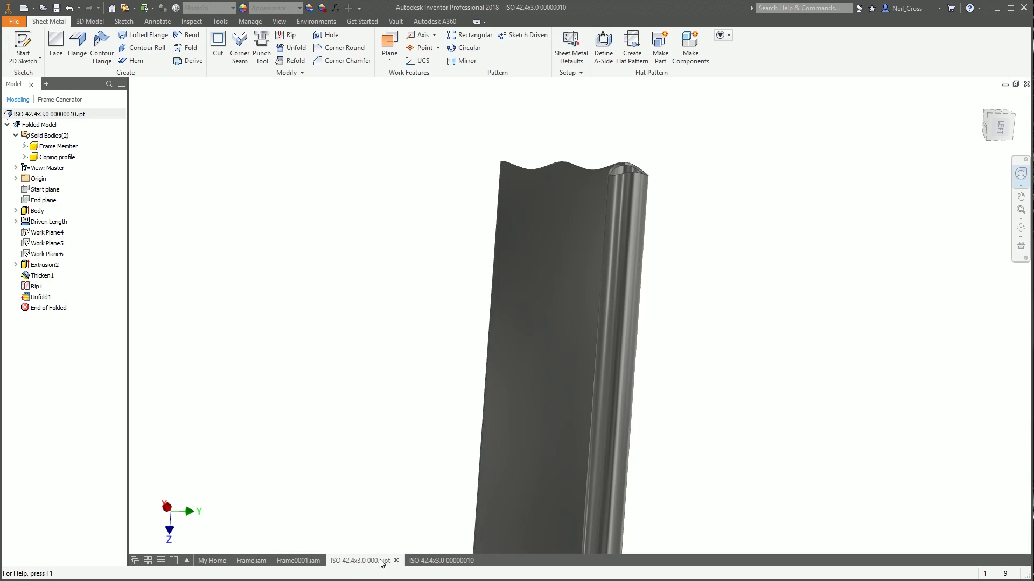
pyautogui.rightClick(64, 157)
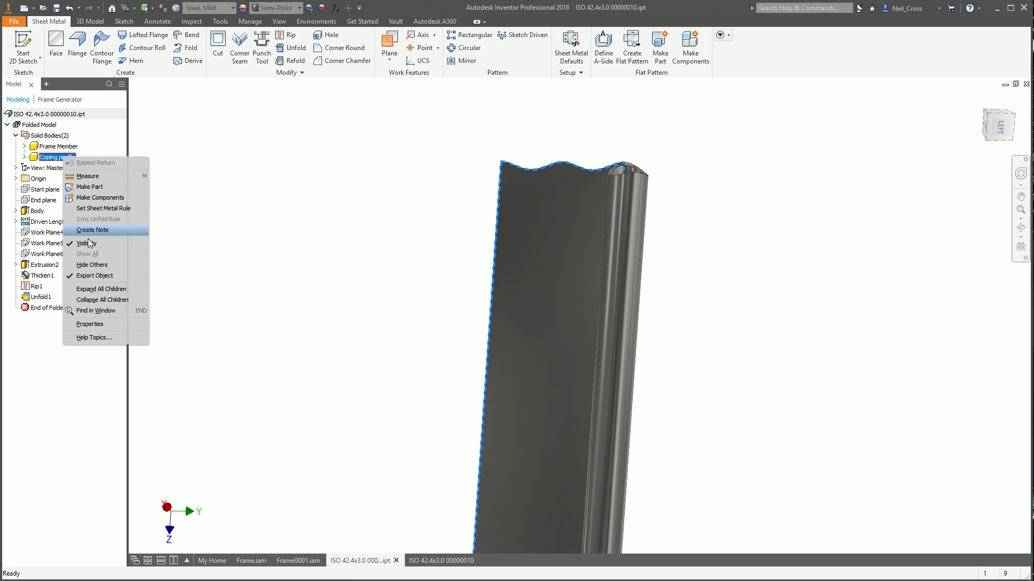
pyautogui.click(86, 231)
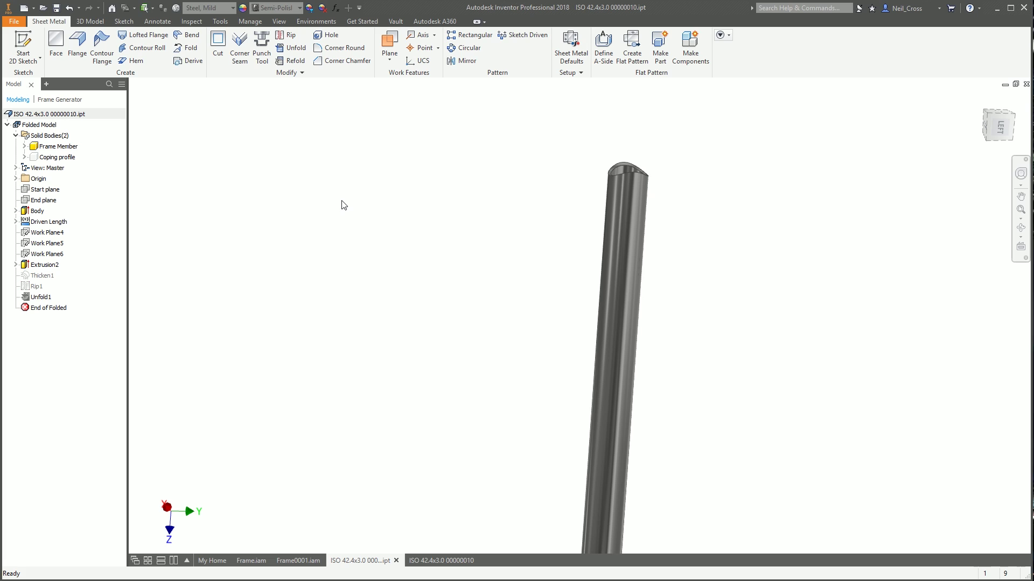
# Switch to the drawing, crop the template view to a rectangle around its notched end, and move the cropped view to the middle of the sheet
pyautogui.click(442, 561)
pyautogui.scroll(-3, 669, 293)
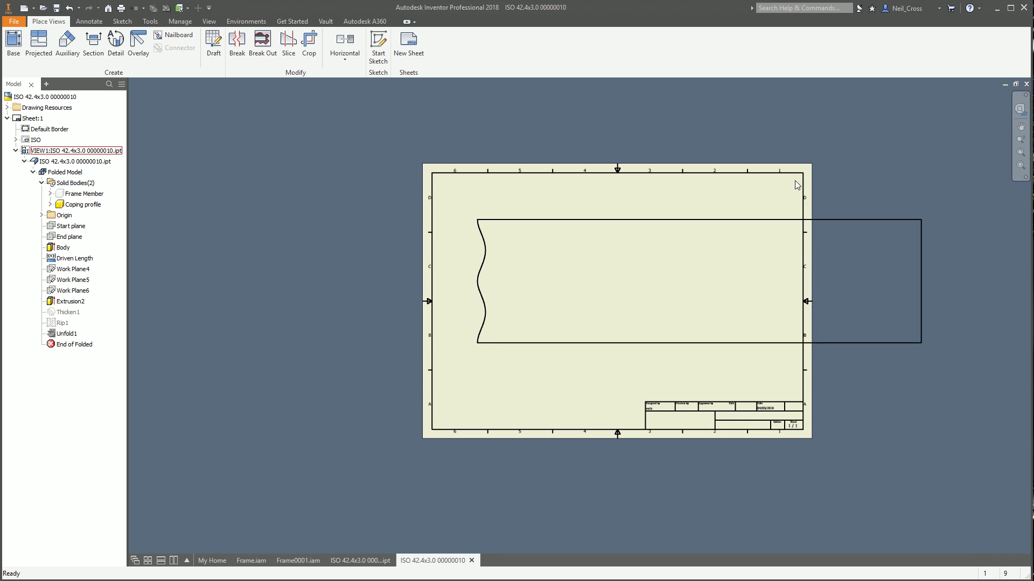
pyautogui.click(235, 42)
pyautogui.click(309, 43)
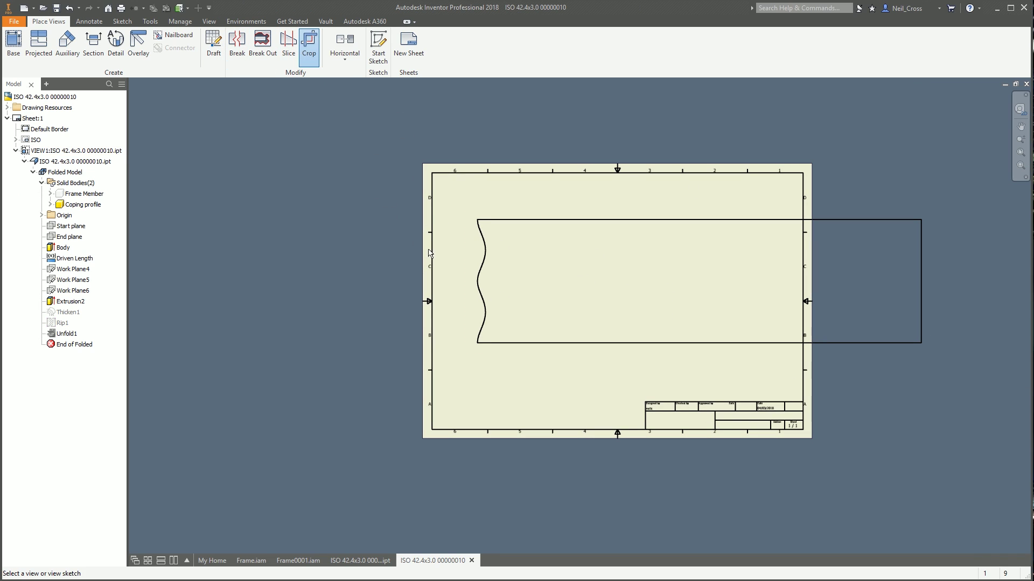
pyautogui.click(477, 223)
pyautogui.click(456, 217)
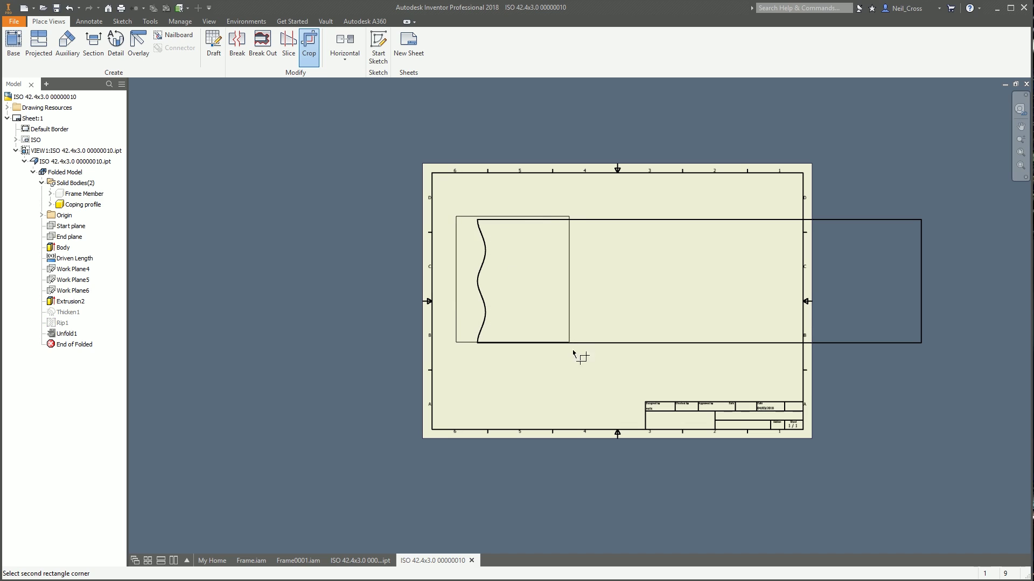
pyautogui.click(582, 351)
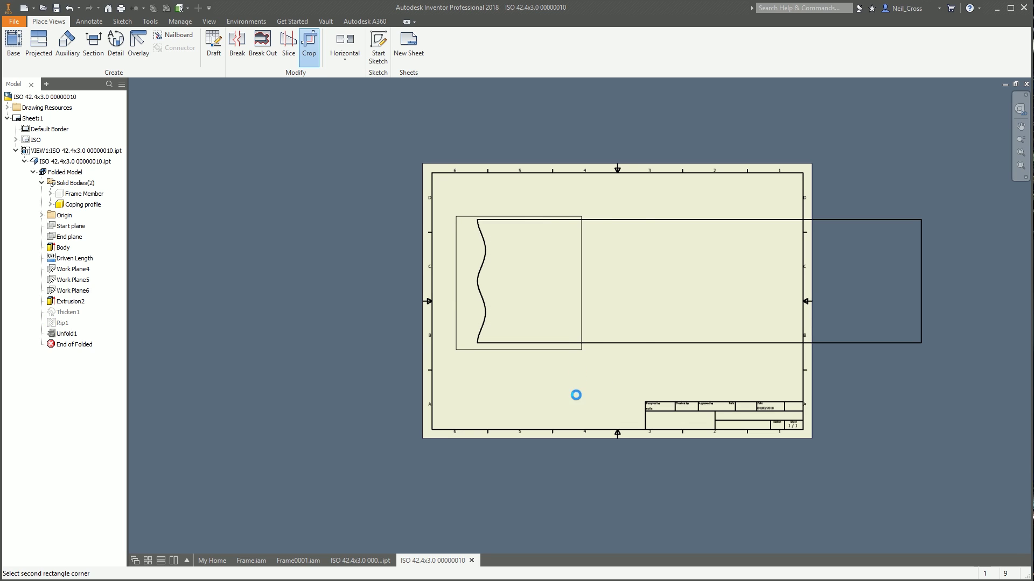
pyautogui.moveTo(753, 293); pyautogui.dragTo(654, 300)
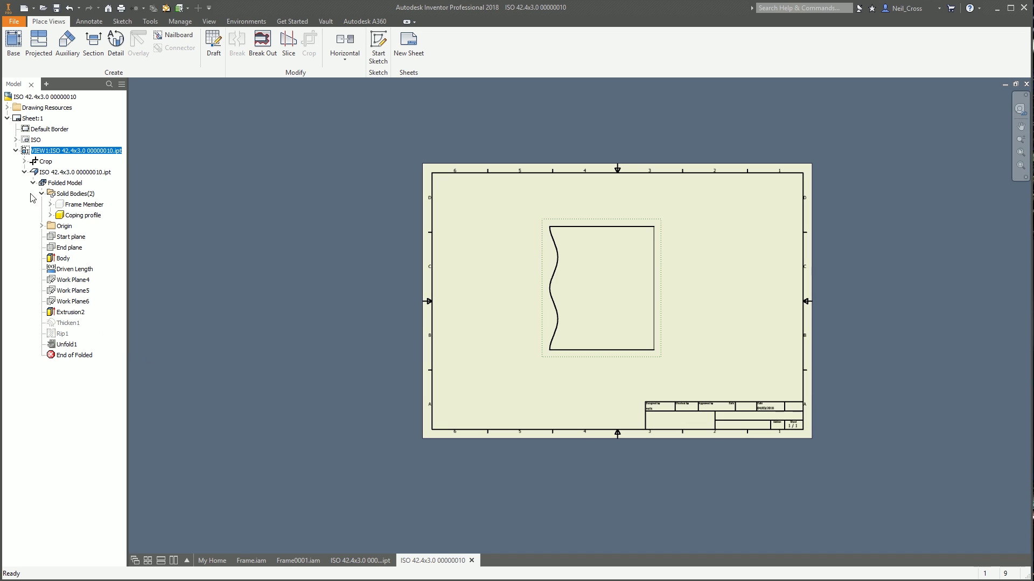
# Delete the default border and the ISO title block from Sheet:1
pyautogui.rightClick(38, 129)
pyautogui.click(42, 136)
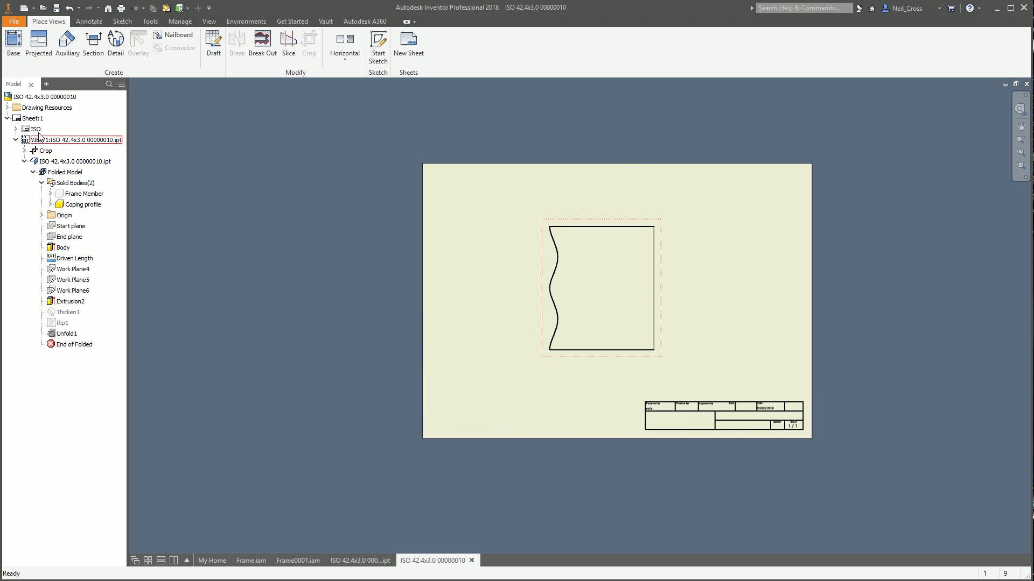
pyautogui.rightClick(37, 130)
pyautogui.click(43, 137)
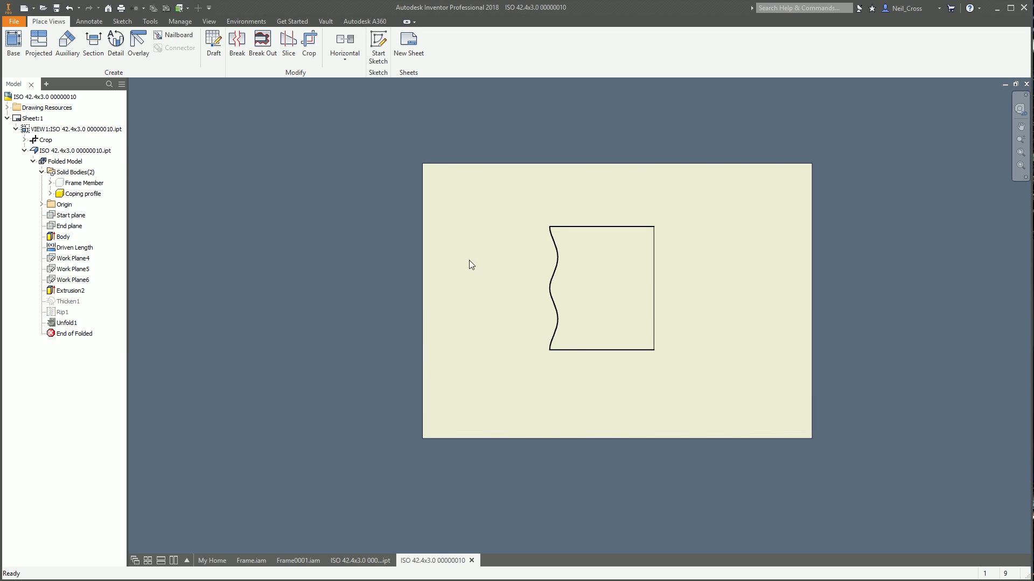
pyautogui.scroll(3, 560, 344)
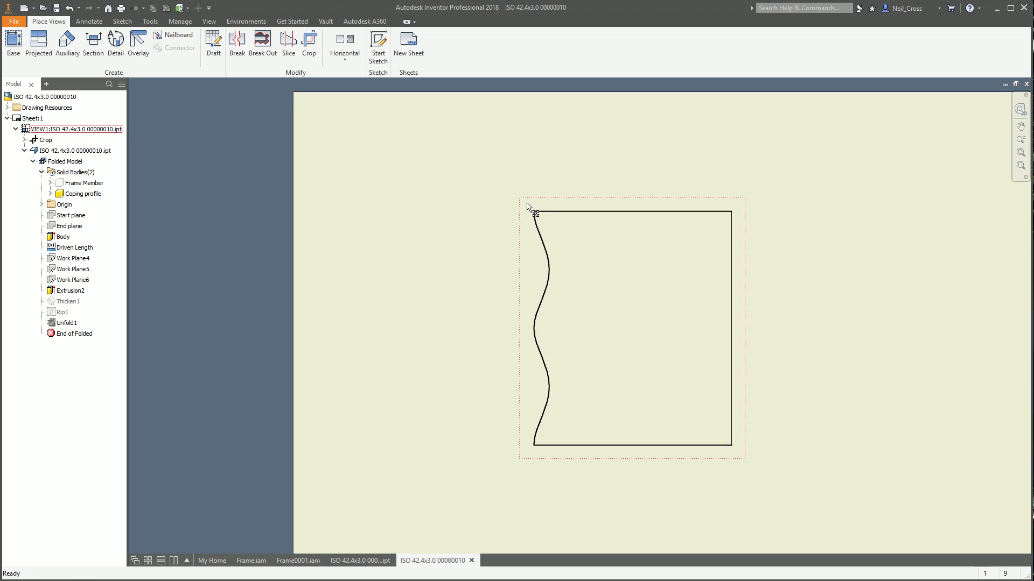
# Switch to the Frame0001.iam assembly and start Change Size on the middle cross tube
pyautogui.click(286, 564)
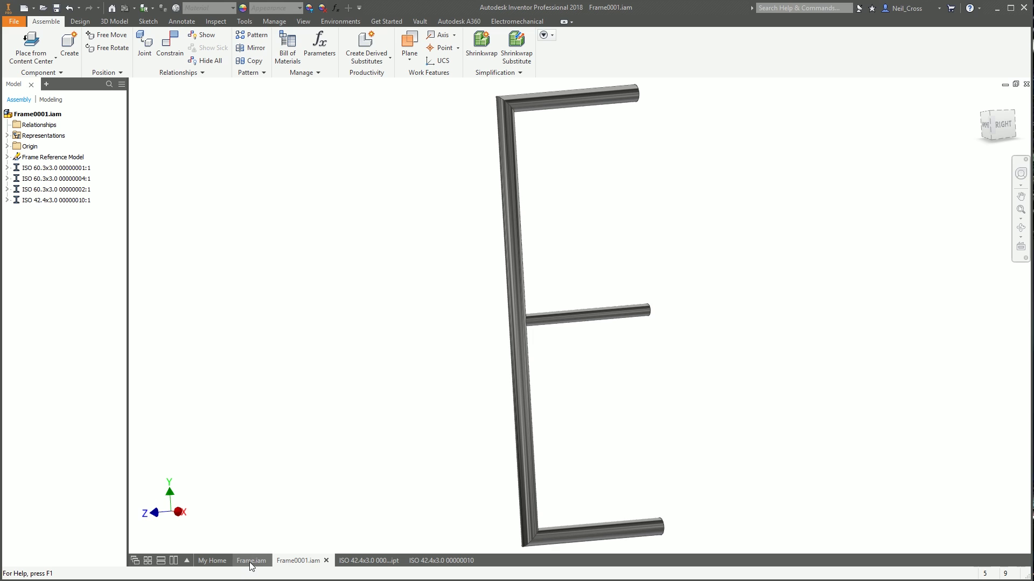
pyautogui.click(435, 560)
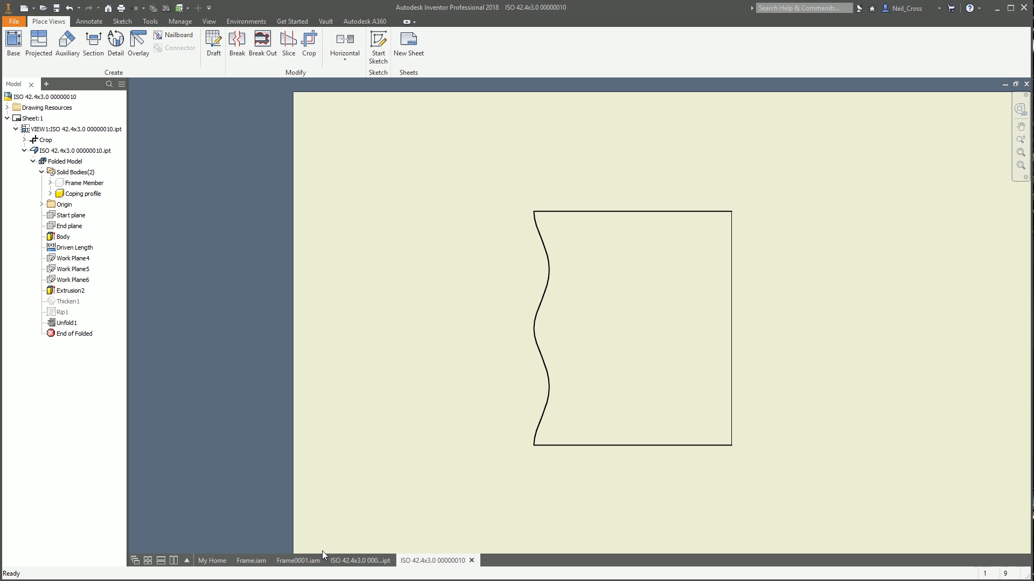
pyautogui.moveTo(304, 561)
pyautogui.click(262, 560)
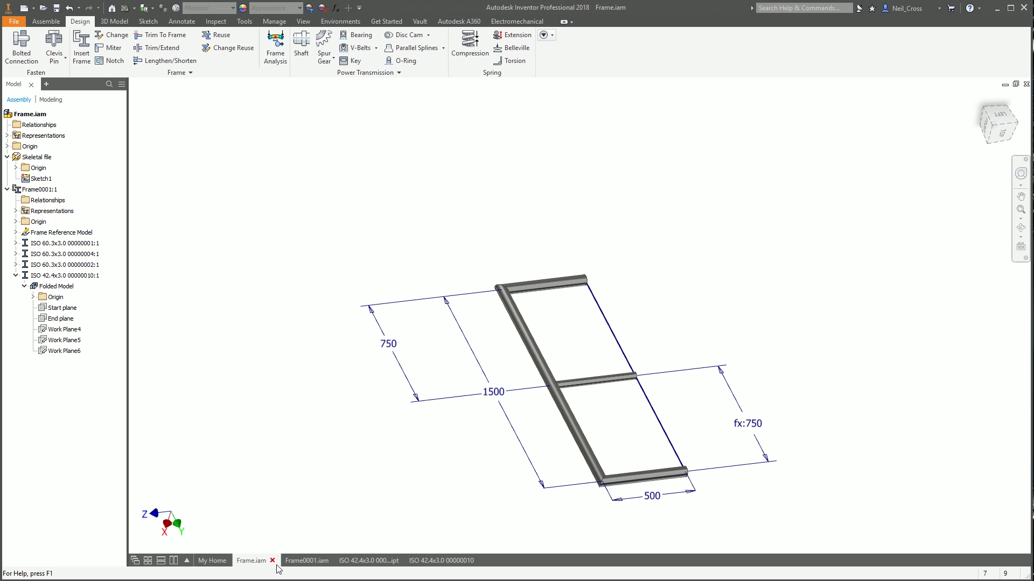
pyautogui.scroll(3, 602, 431)
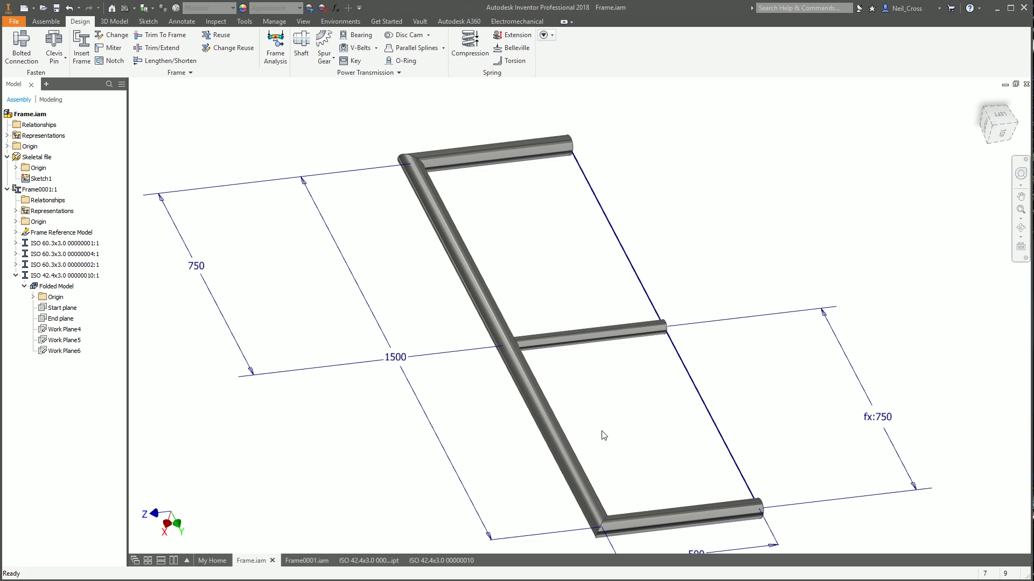
pyautogui.click(547, 346)
pyautogui.hotkey('ctrl', 'Tab')
pyautogui.click(553, 325)
pyautogui.rightClick(550, 324)
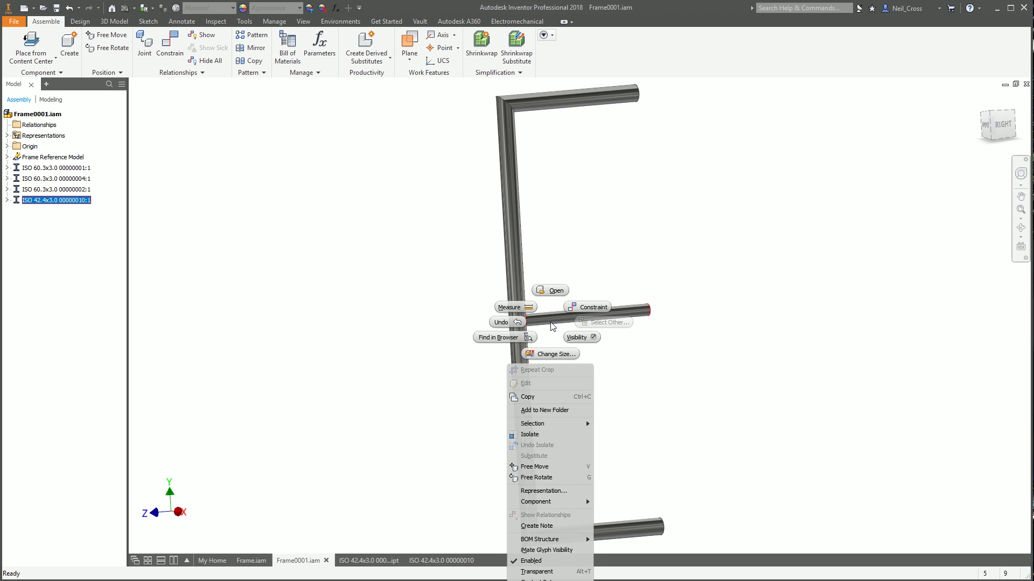
pyautogui.click(557, 353)
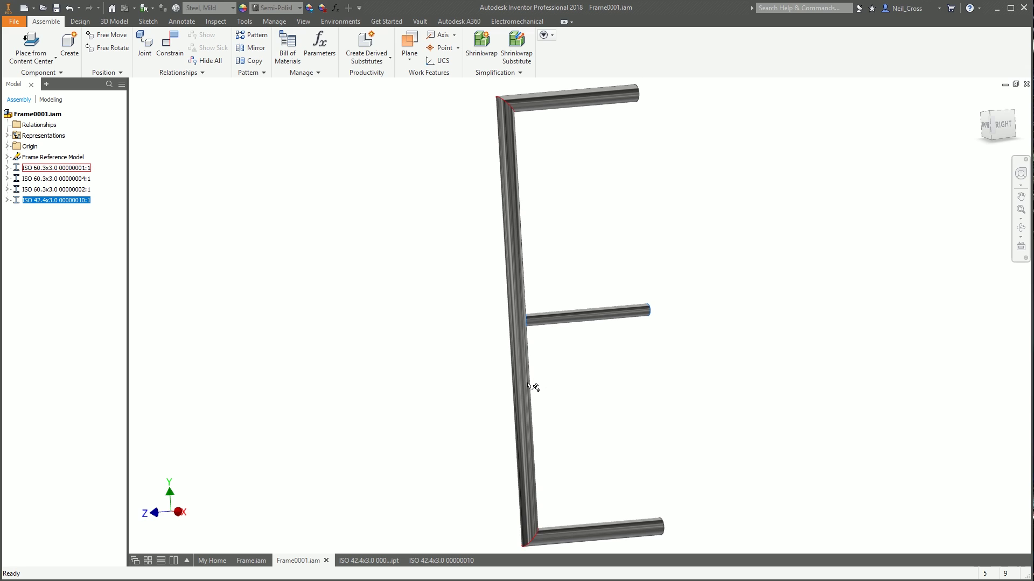